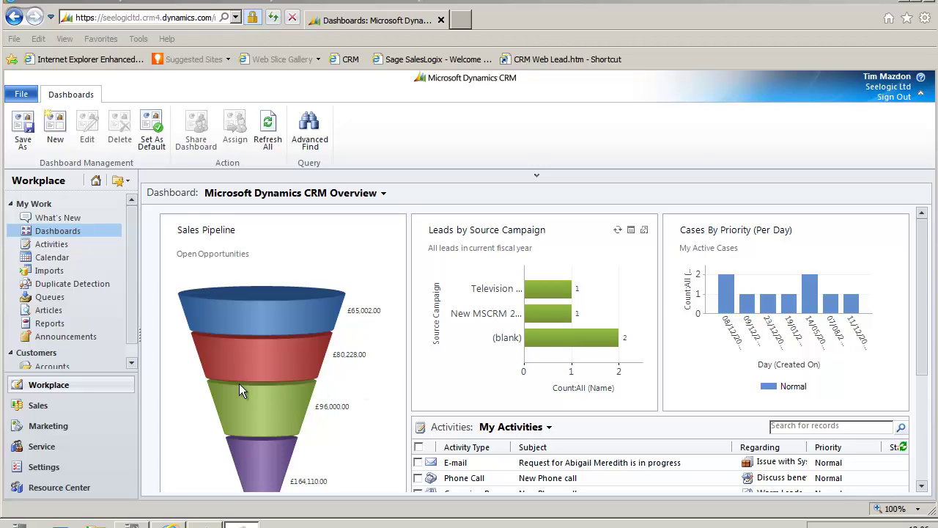
Step: Start a new marketing campaign record and name it "Email and Phone"
left_click(46, 423)
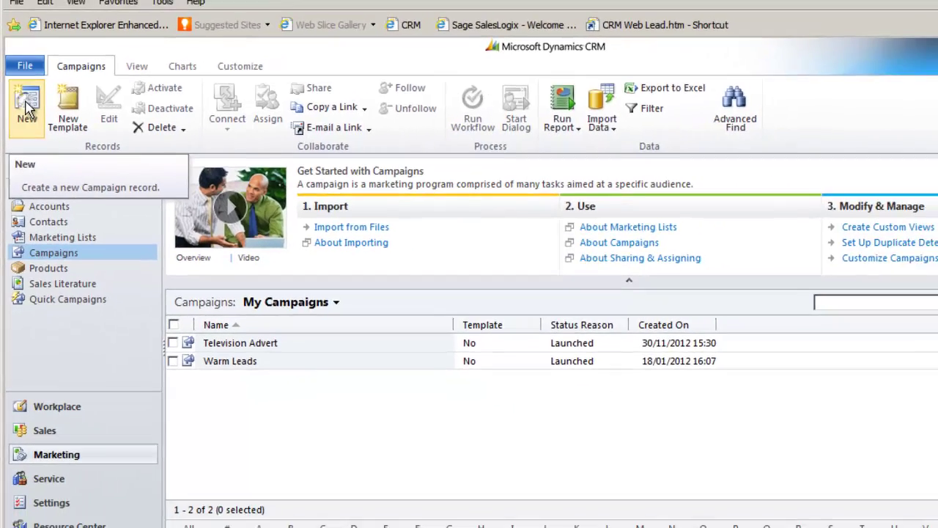
left_click(33, 96)
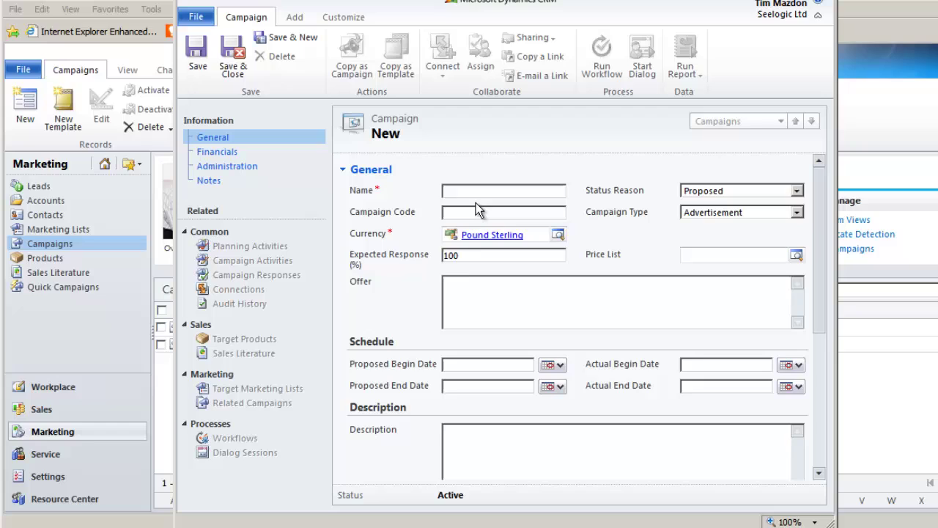
type("Email and ")
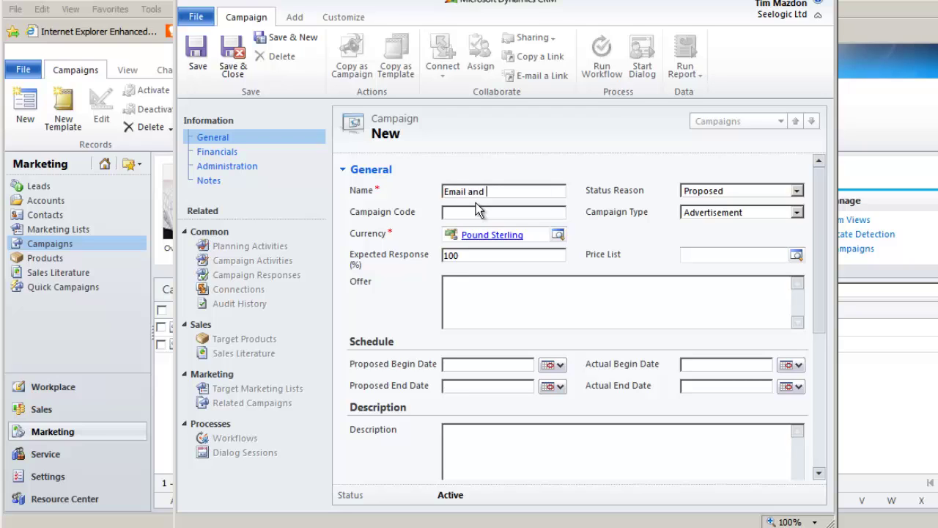
type("Phone")
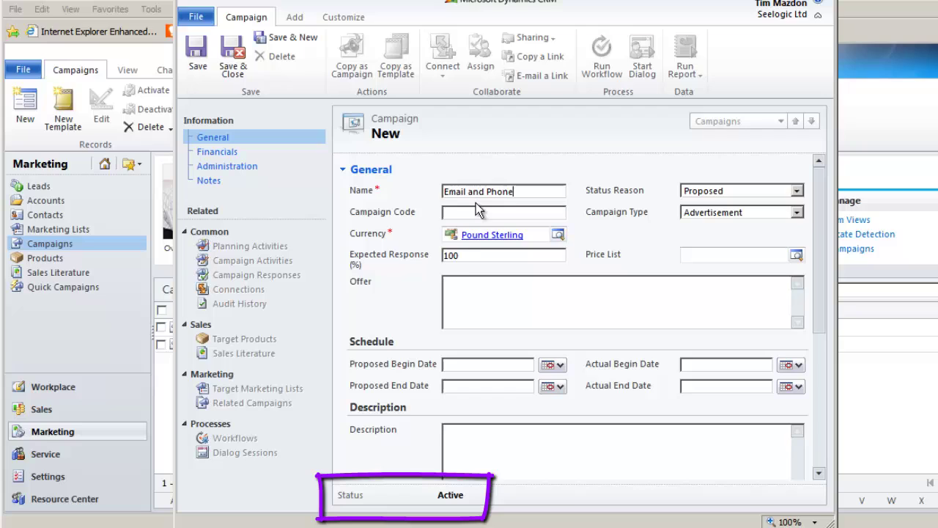
Step: Keep the campaign's status reason as Proposed and set its campaign type to Direct Marketing
left_click(796, 191)
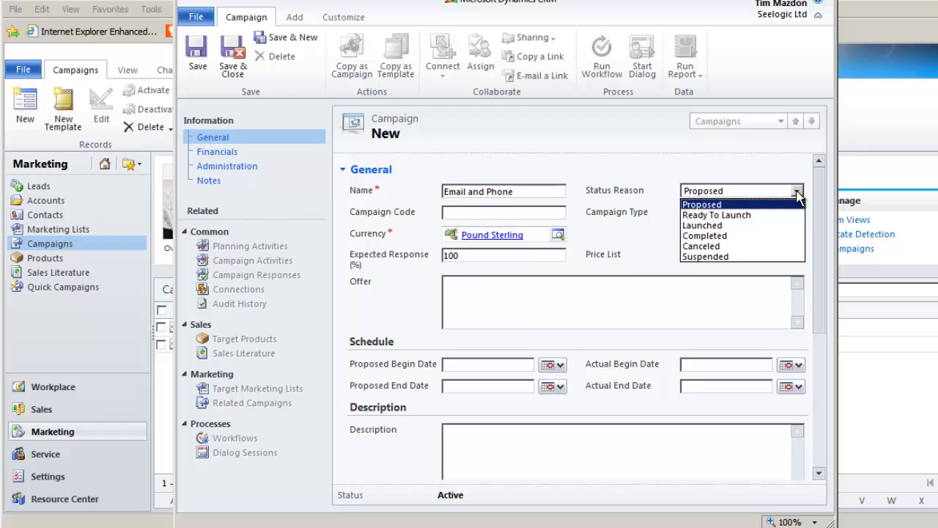
left_click(797, 193)
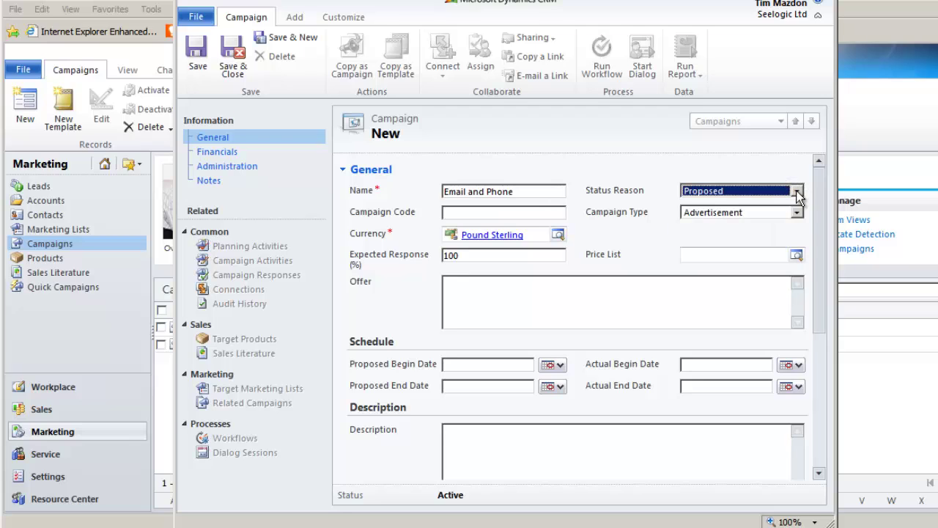
left_click(520, 213)
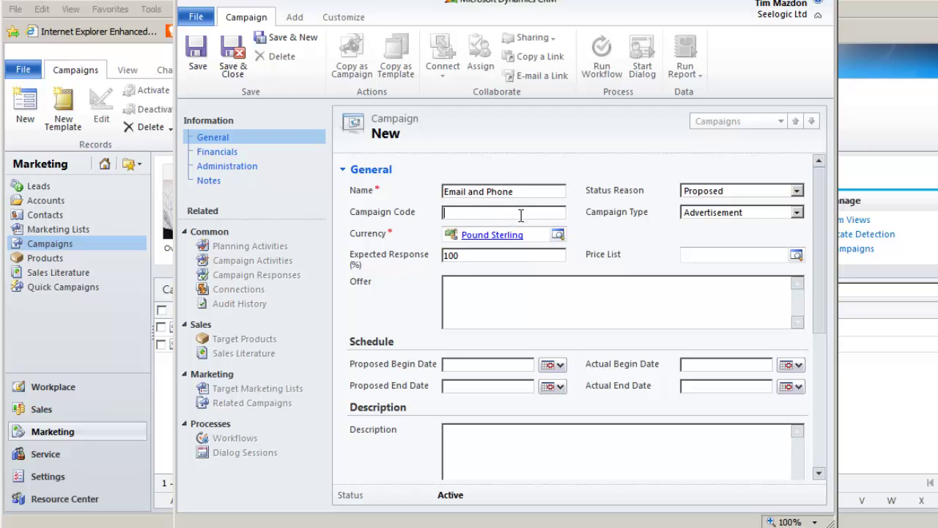
left_click(796, 212)
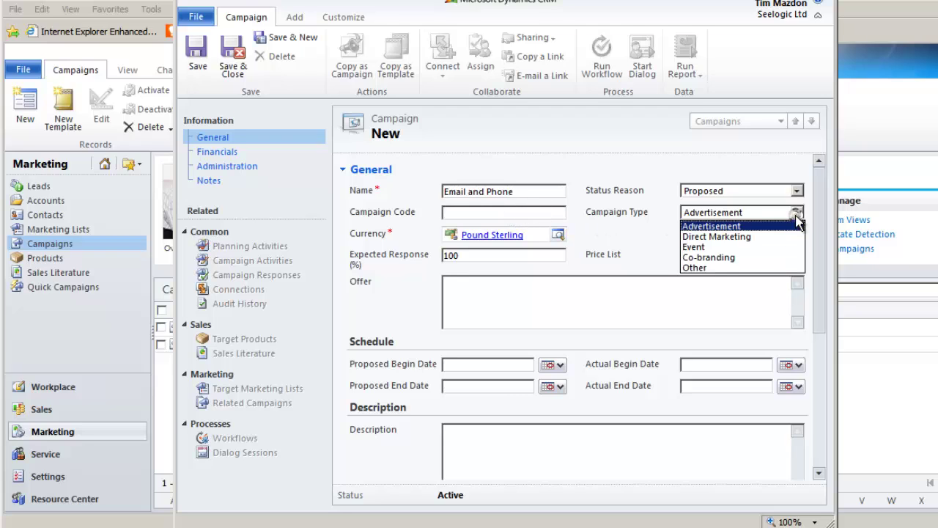
left_click(772, 248)
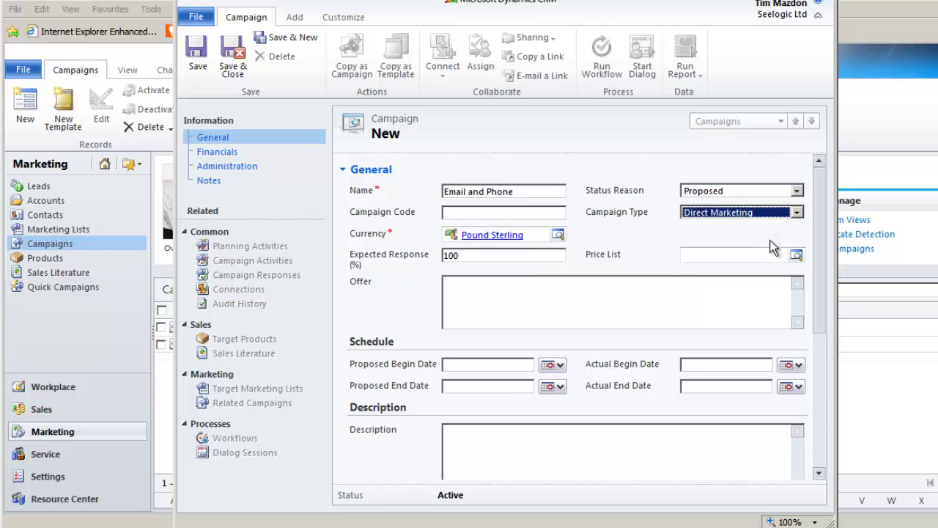
Step: Set the campaign's expected response to 20 percent
left_click(490, 256)
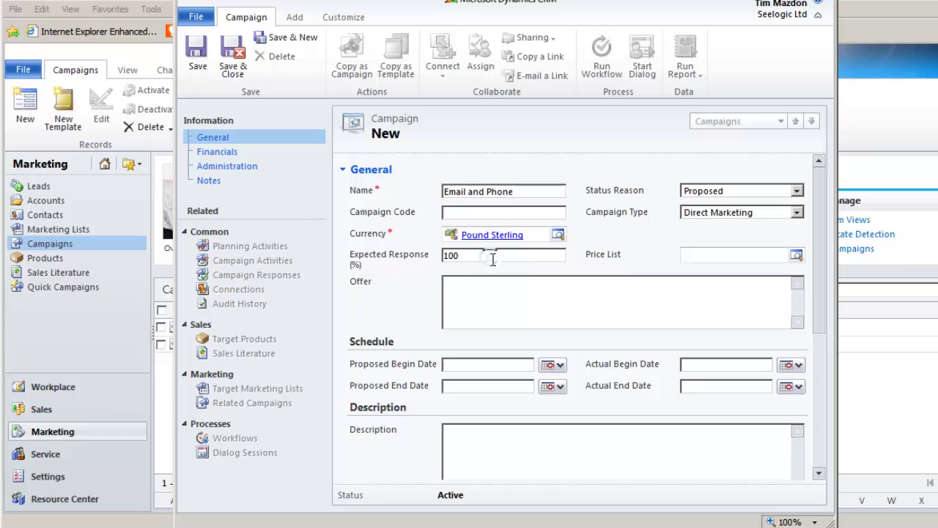
key("BackSpace")
key("BackSpace")
key("BackSpace")
type("20")
Step: Enter the offer "Buy Microsoft CRM - it's great" and set the proposed begin date to 20/12/2012
left_click(484, 285)
type("Buy Microsoft CRM - it's great")
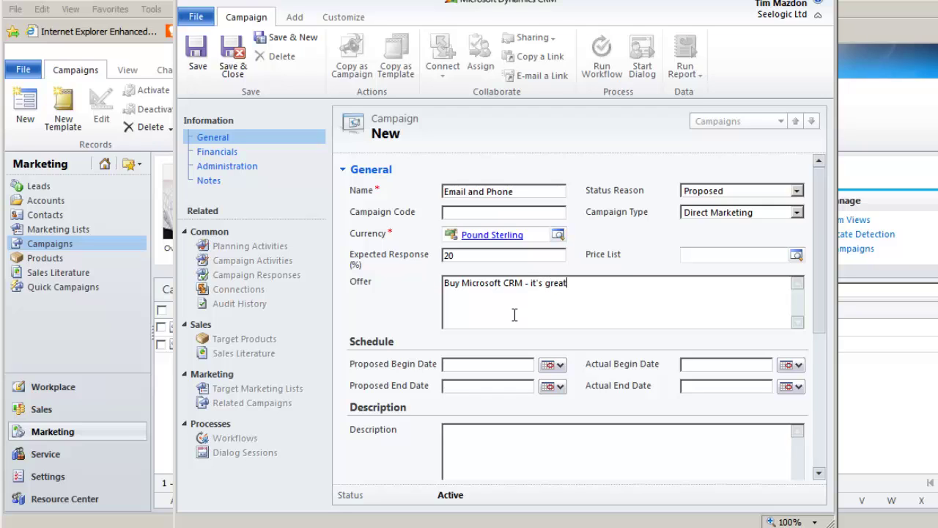
left_click(552, 364)
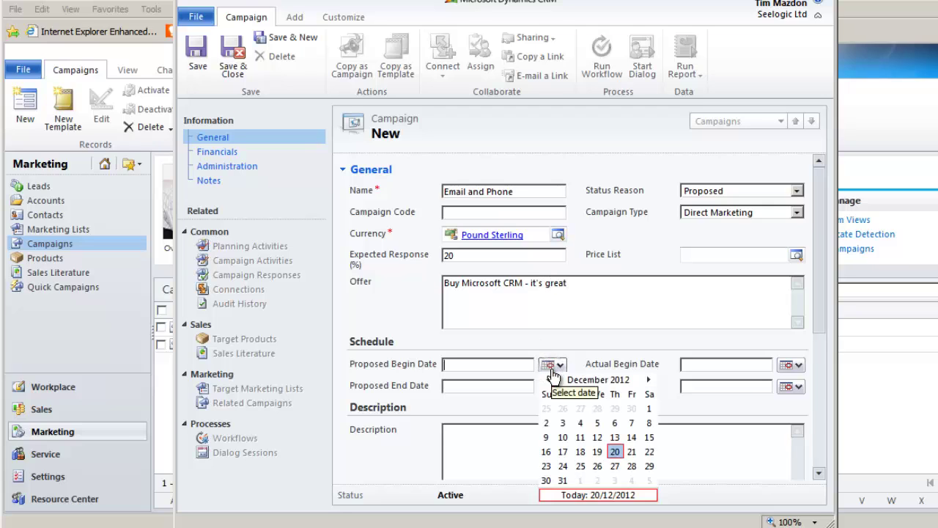
left_click(617, 451)
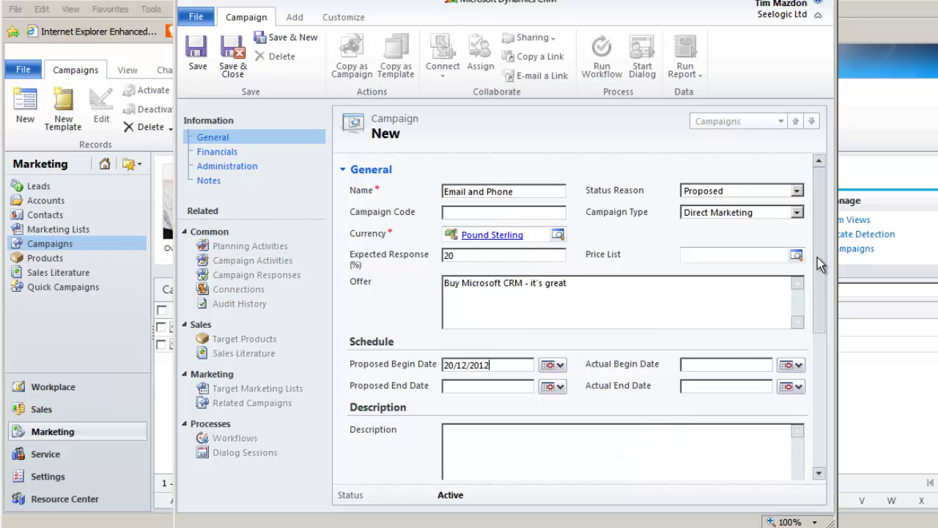
Step: Set the campaign's allocated budget to £1,000 and estimated revenue to £10,000, and save the record
left_click_drag(817, 257, 820, 370)
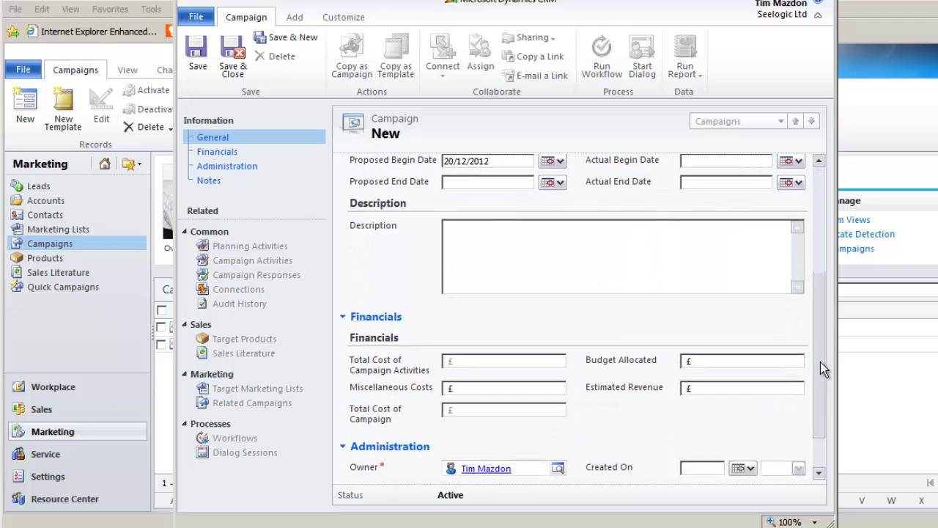
left_click(755, 361)
type("1000")
left_click(699, 389)
type("15000")
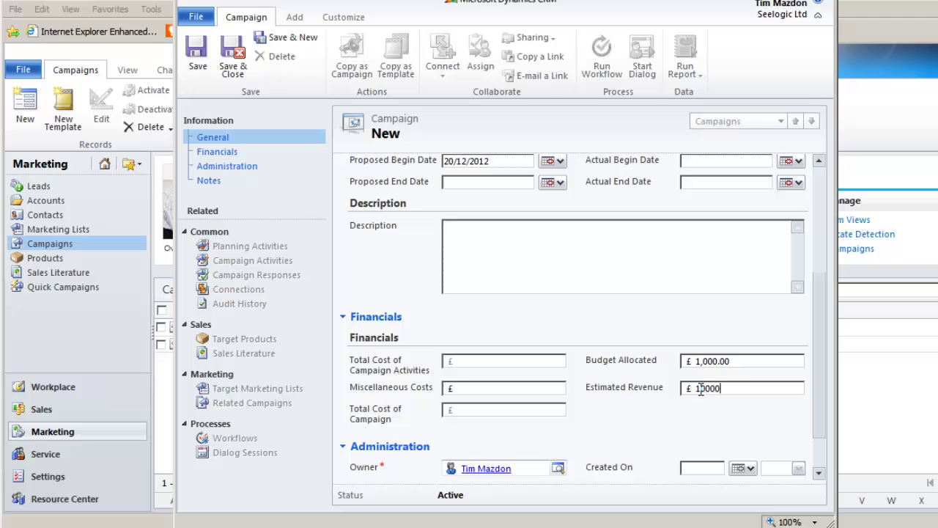
left_click(683, 432)
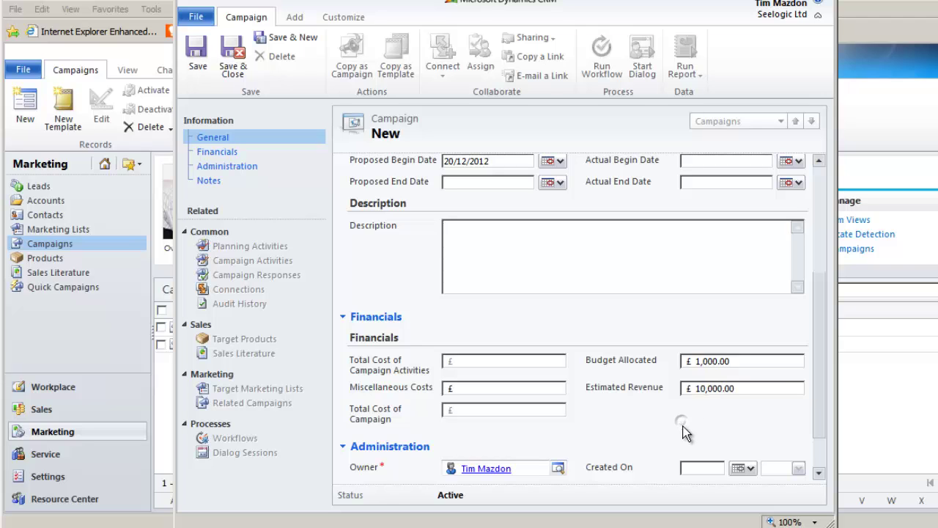
left_click_drag(816, 340, 824, 226)
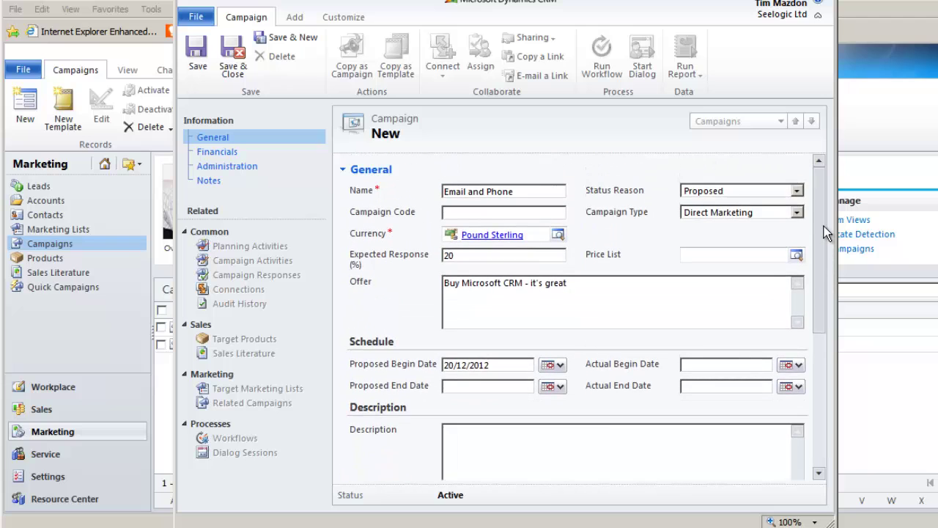
left_click(206, 60)
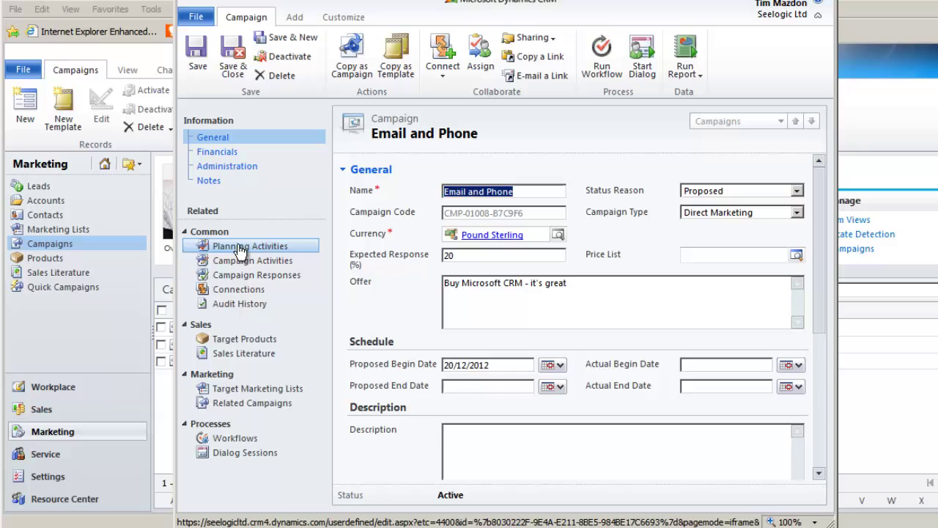
Step: Add a new planning task to the campaign with subject "Create Marketing list" and description "Warm leads"
left_click(242, 253)
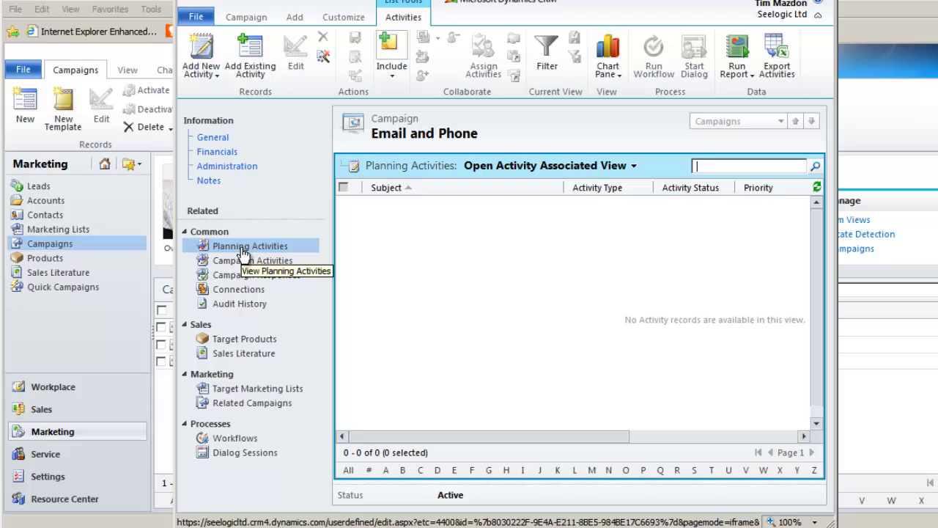
left_click(215, 73)
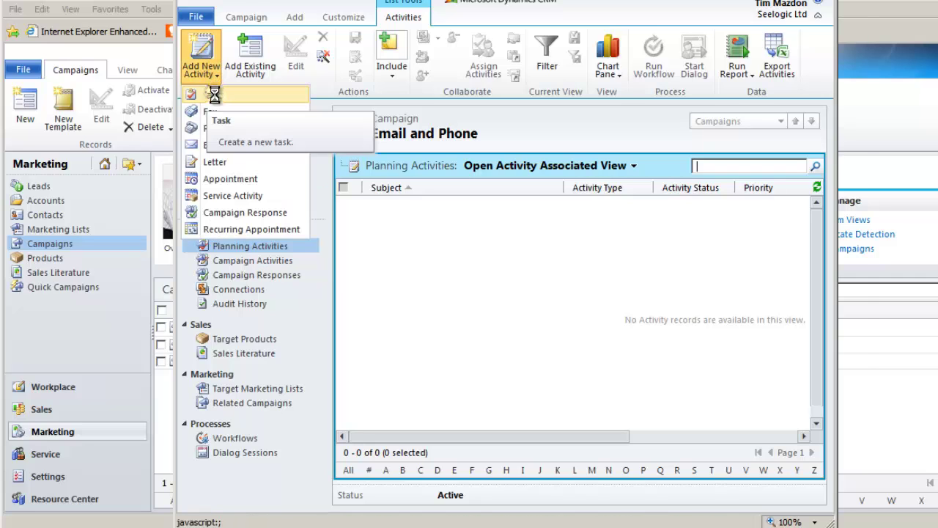
left_click(214, 96)
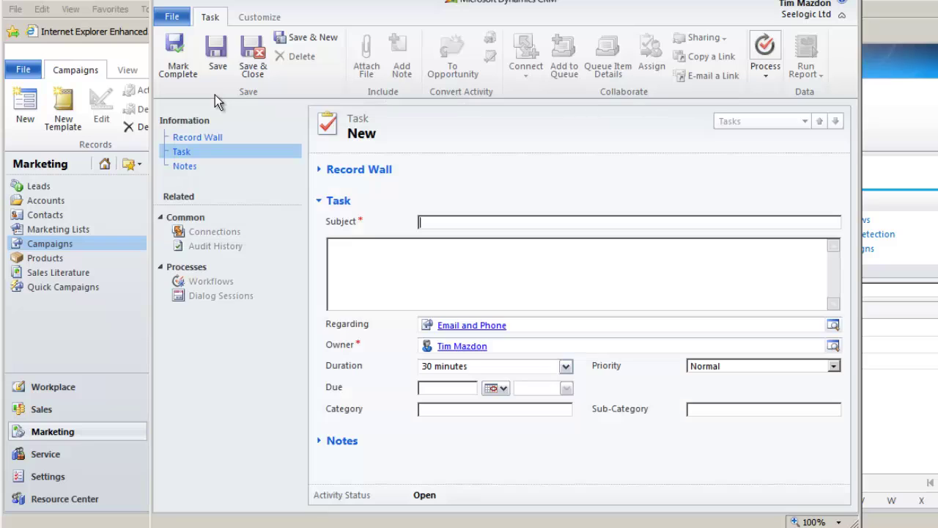
left_click(438, 194)
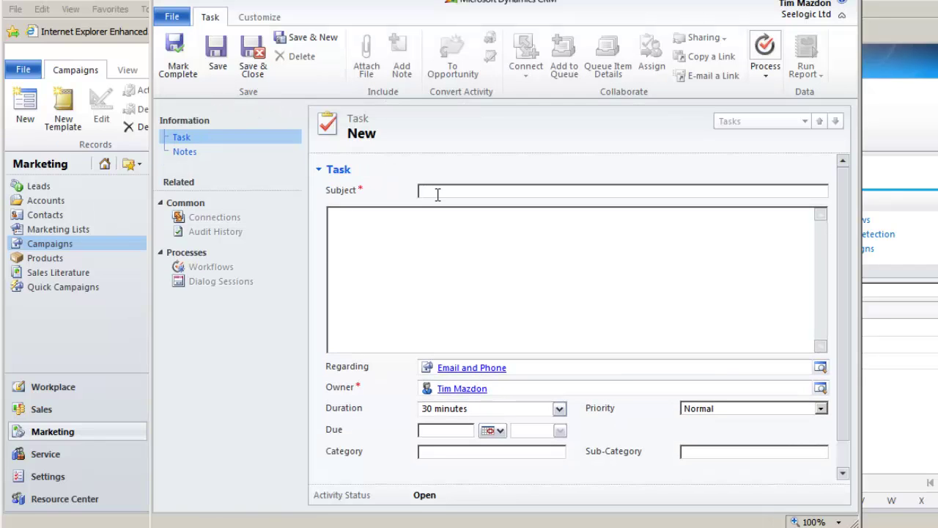
type("Create Marketing list")
left_click(423, 217)
type("Warm leads")
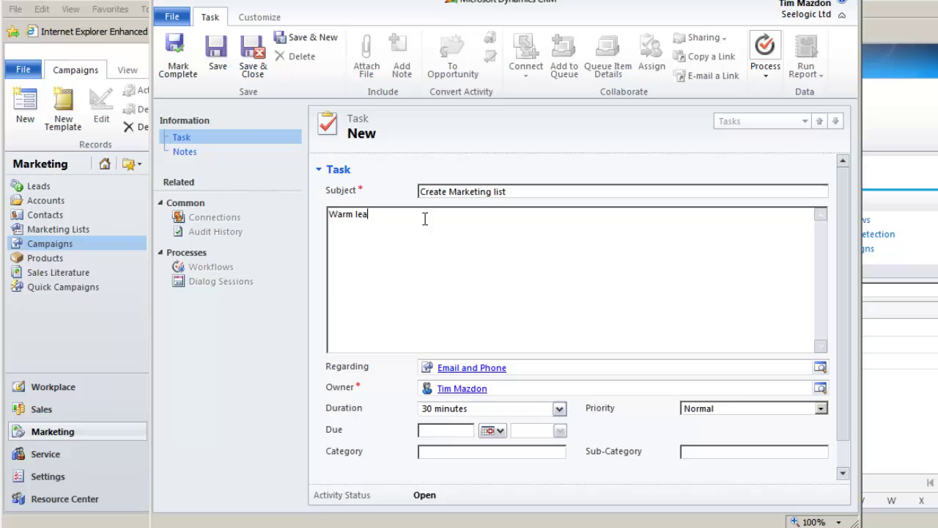
Step: Set the task's due date to 20/12/2012 at 13:30, and save and close the task
left_click(495, 432)
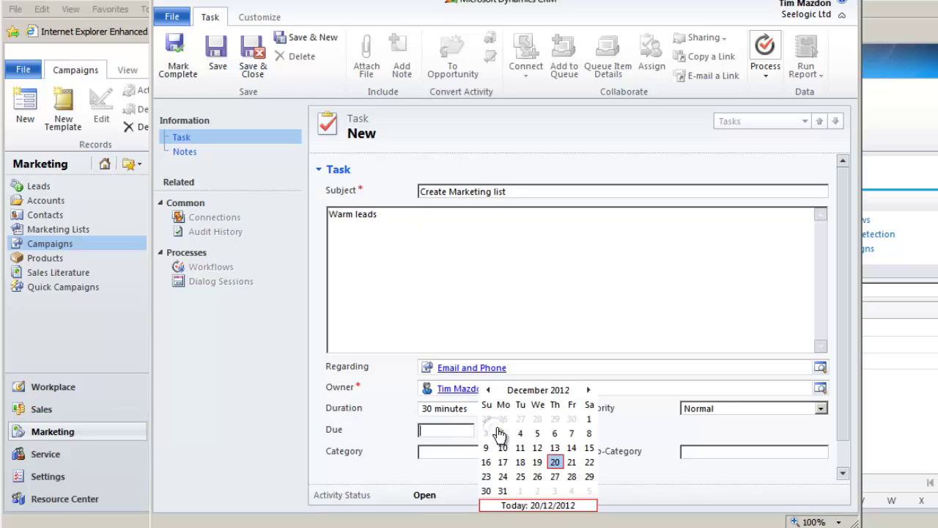
left_click(557, 463)
left_click(559, 434)
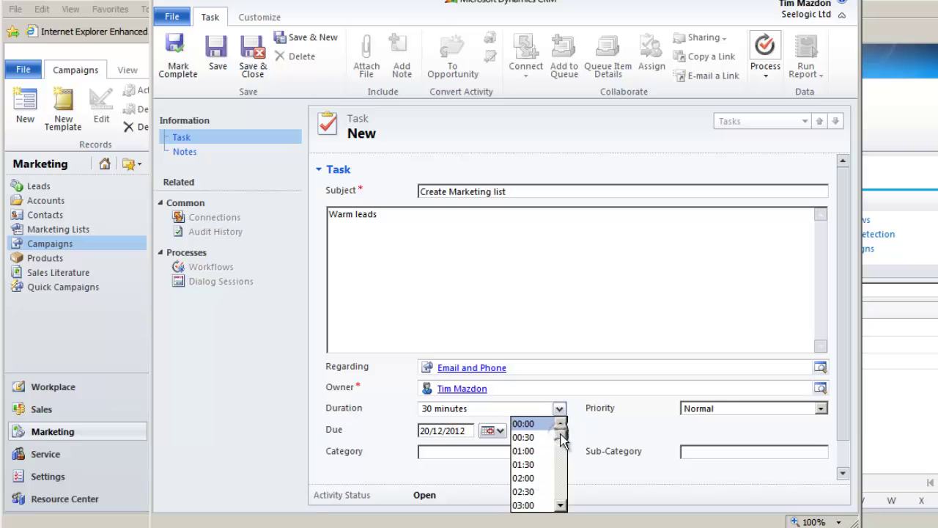
left_click_drag(562, 439, 562, 473)
left_click(523, 479)
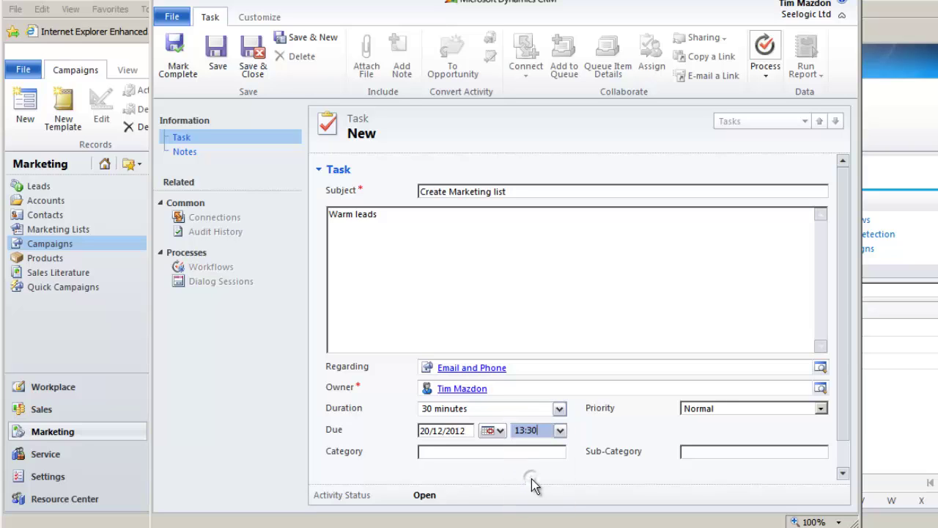
left_click(841, 346)
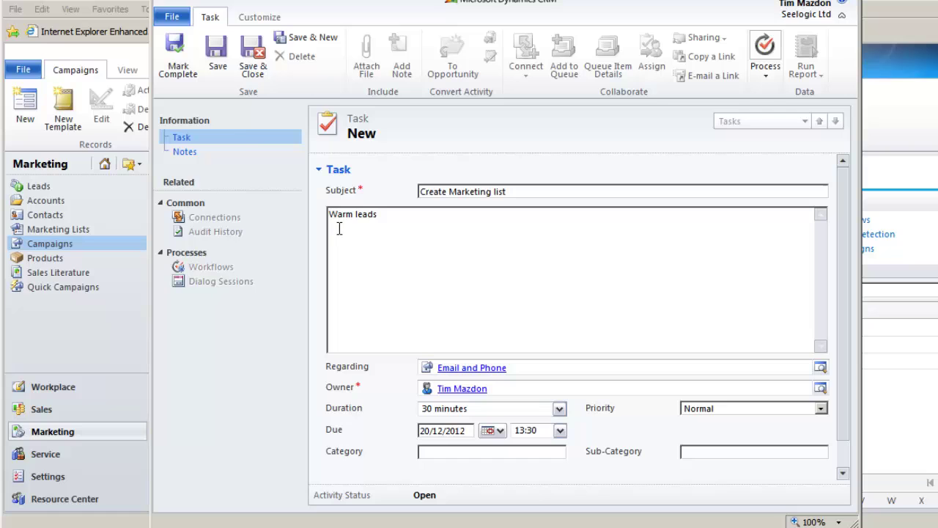
left_click(248, 58)
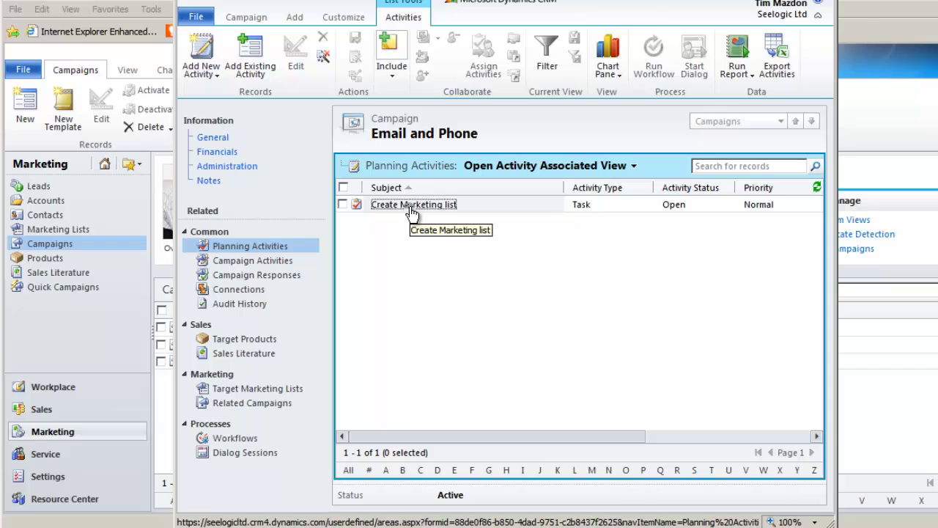
Step: Open the "Create Marketing list" planning task and mark it complete
left_click(411, 207)
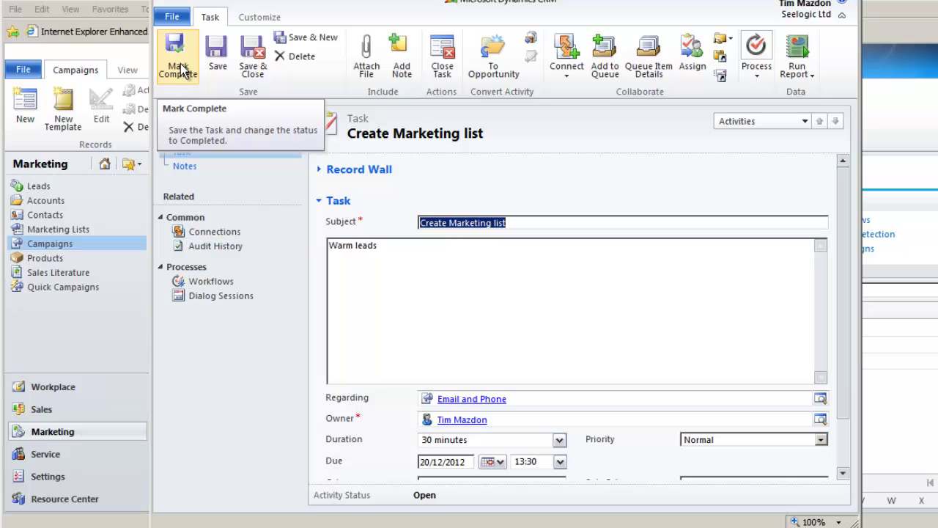
left_click(181, 68)
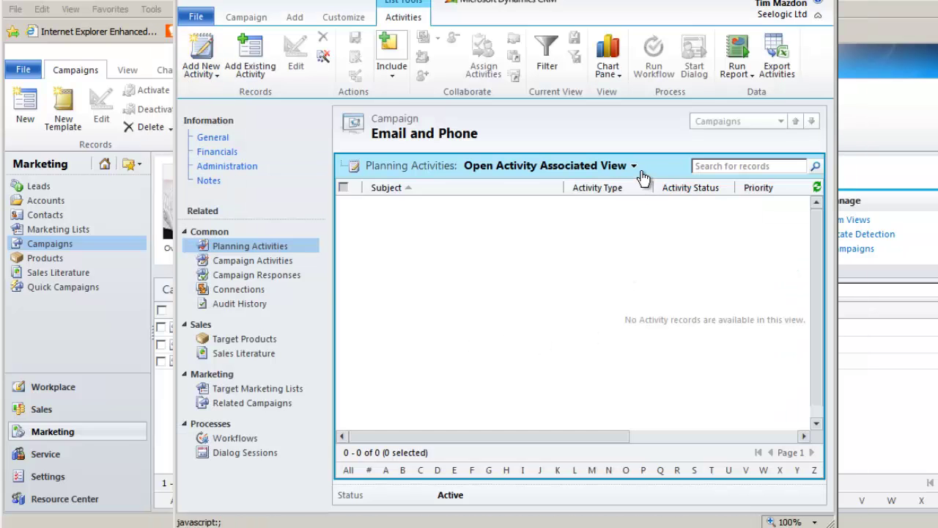
Step: Check the campaign's planning activities in the Closed Activity Associated View, and return to the Open Activity Associated View
left_click(634, 167)
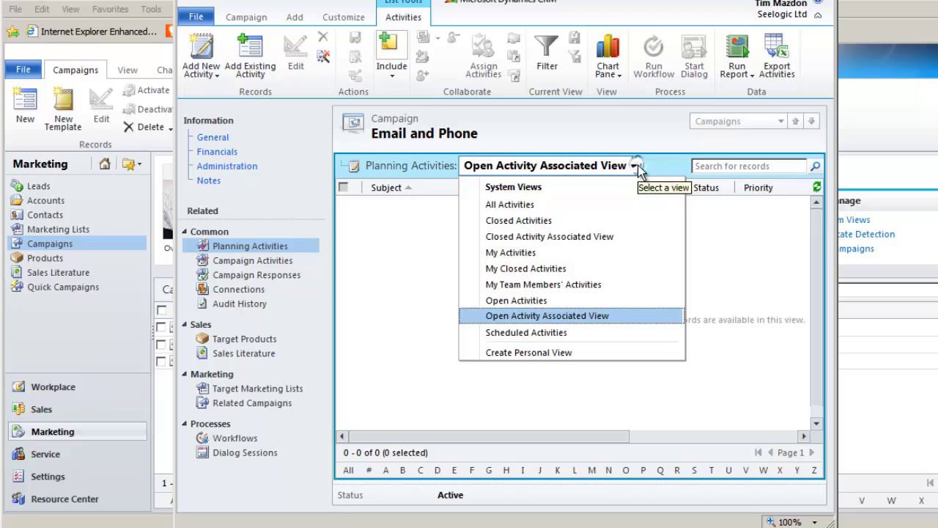
left_click(522, 239)
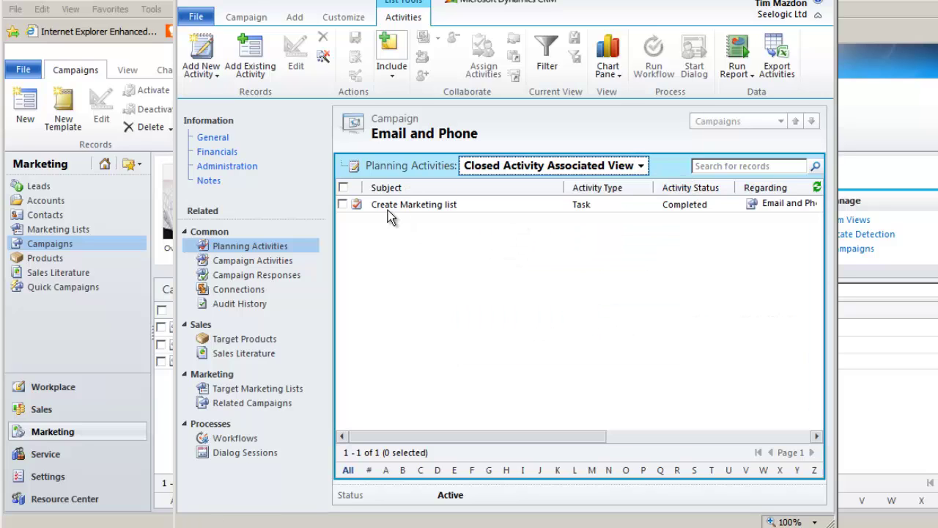
left_click(641, 166)
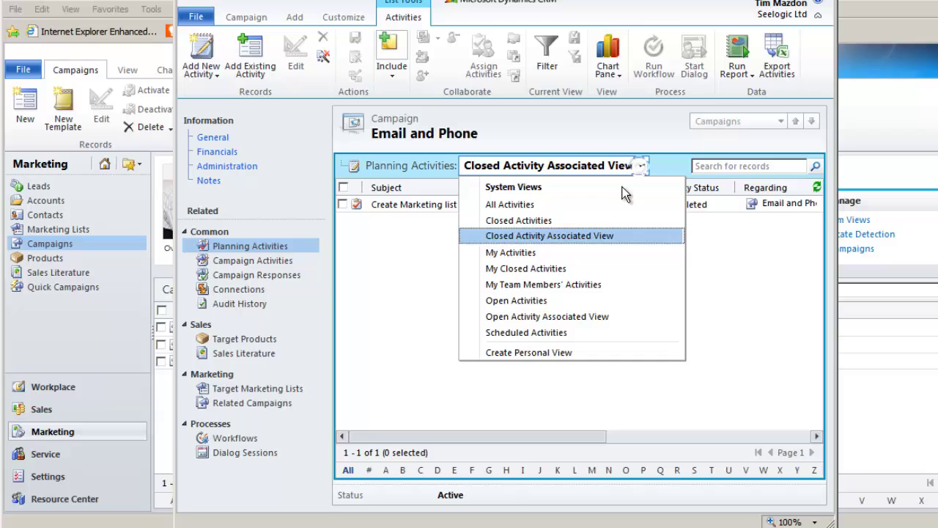
left_click(543, 316)
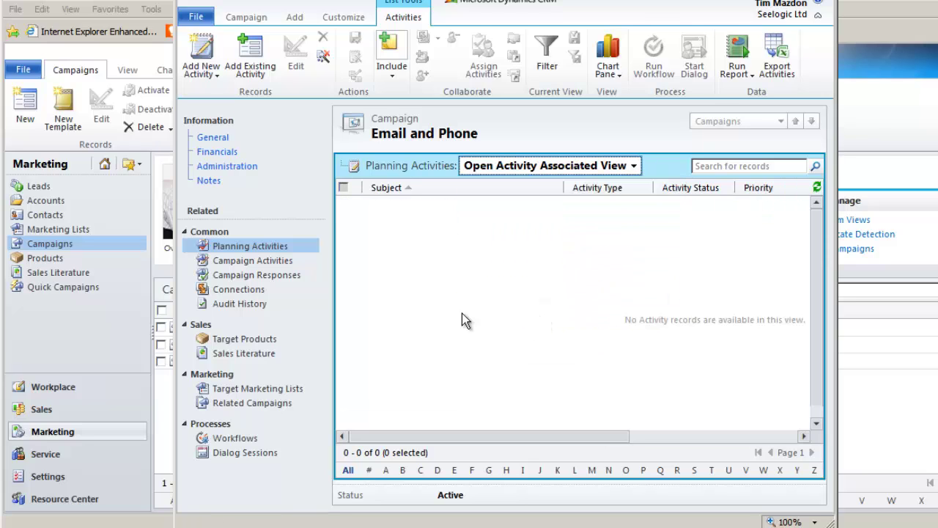
Step: Add the existing "Warm Leads" list to the campaign's target marketing lists, including it in open undistributed campaign activities
left_click(264, 390)
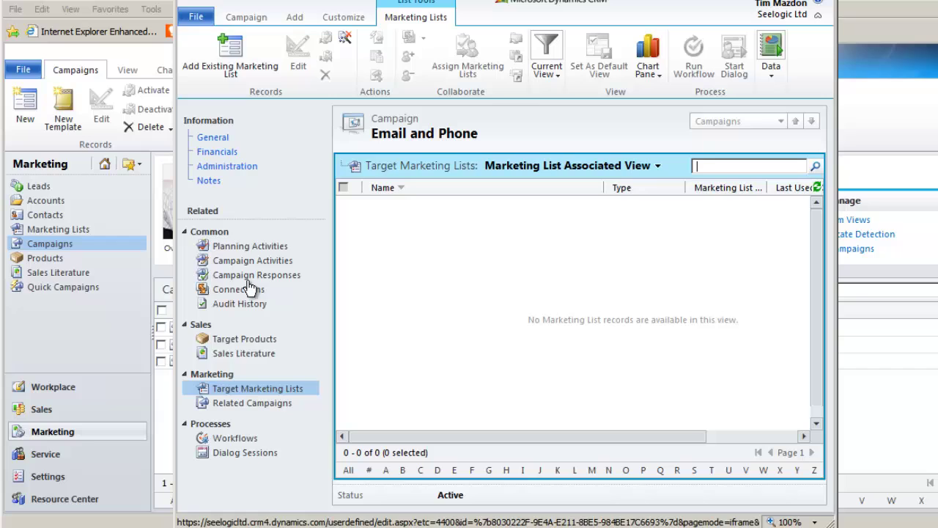
left_click(232, 58)
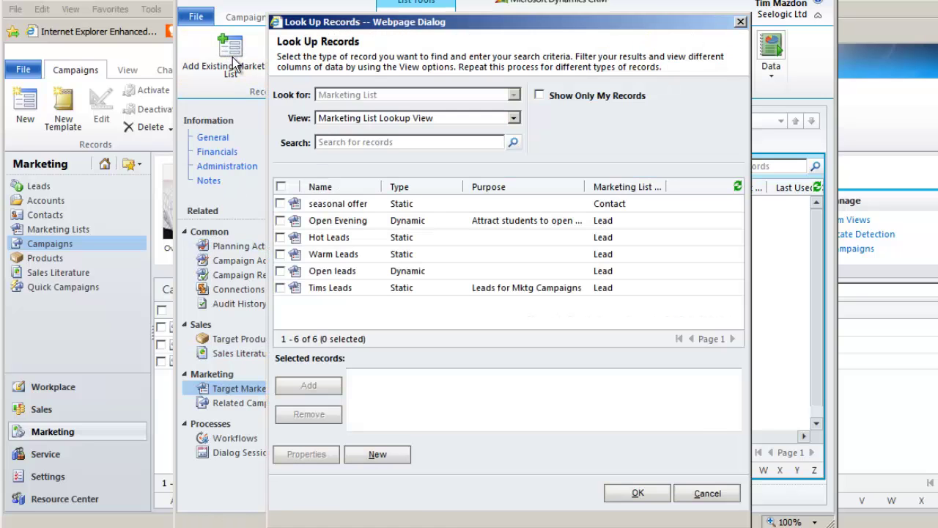
left_click(331, 258)
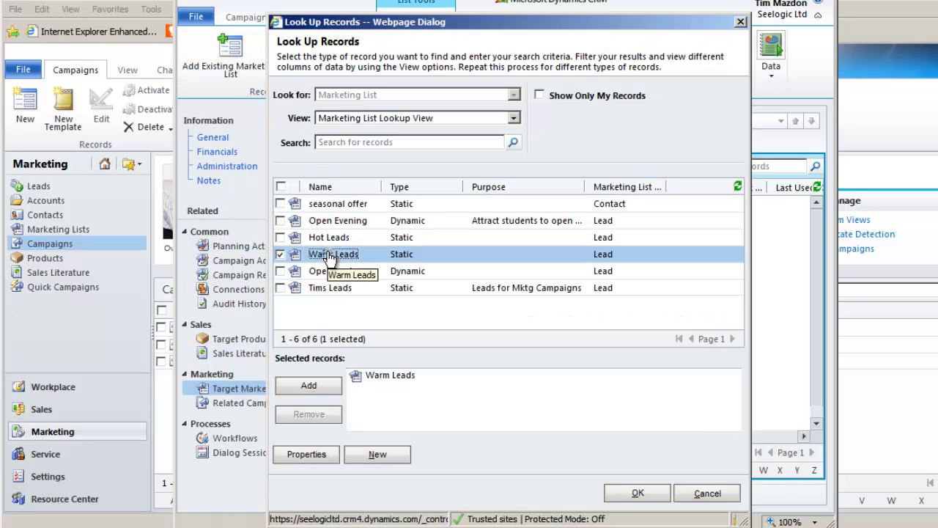
left_click(623, 487)
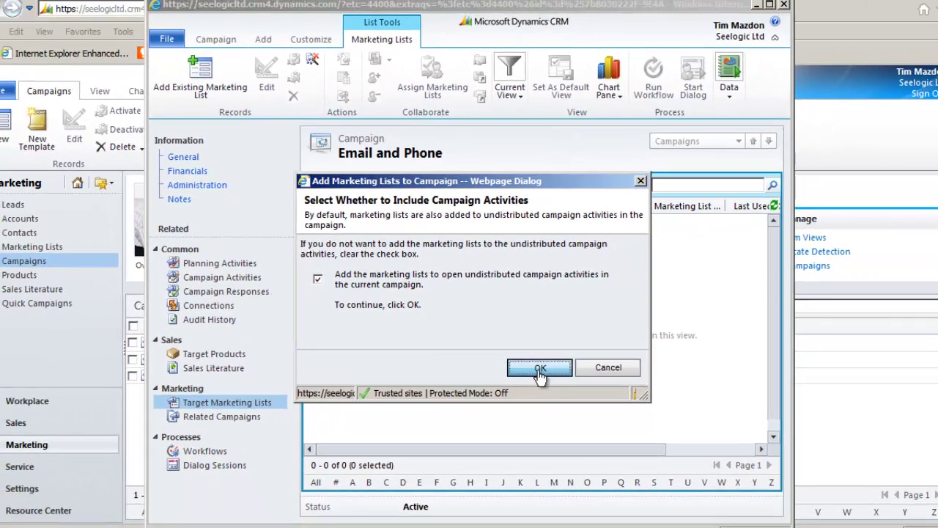
left_click(606, 384)
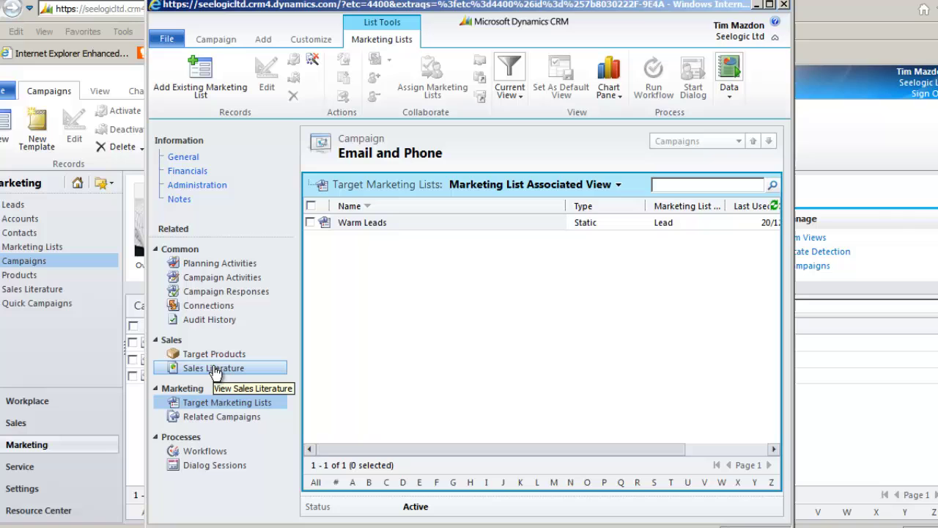
Step: Create a new campaign activity with channel E-mail, type Direct Initial Contact and subject "Initial email"
left_click(208, 278)
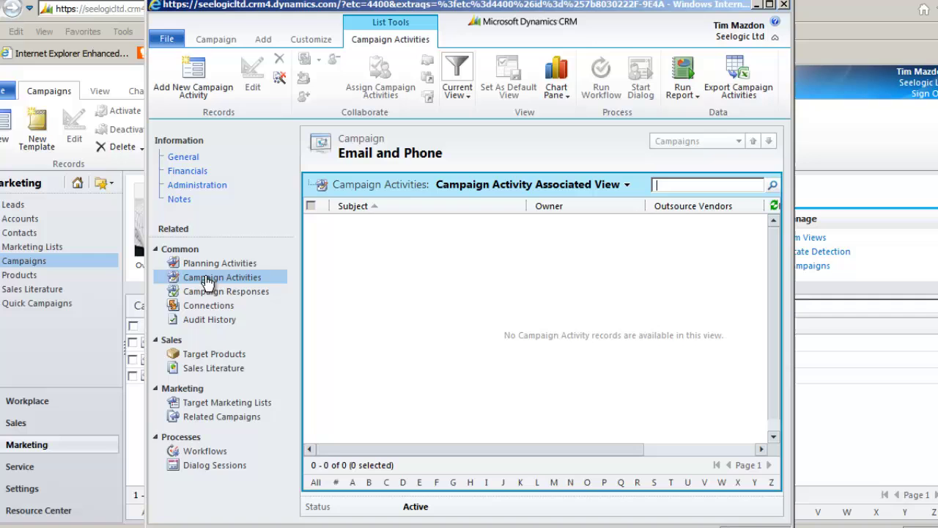
left_click(201, 80)
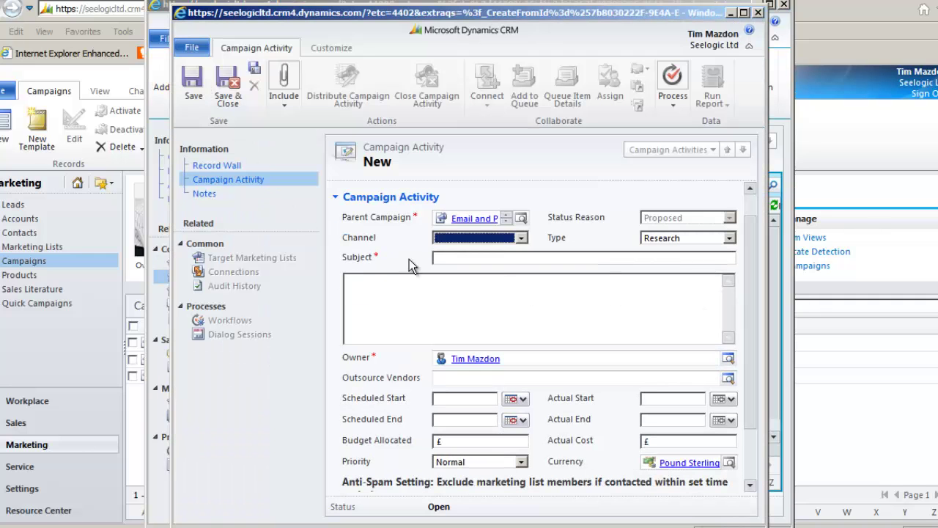
left_click(522, 239)
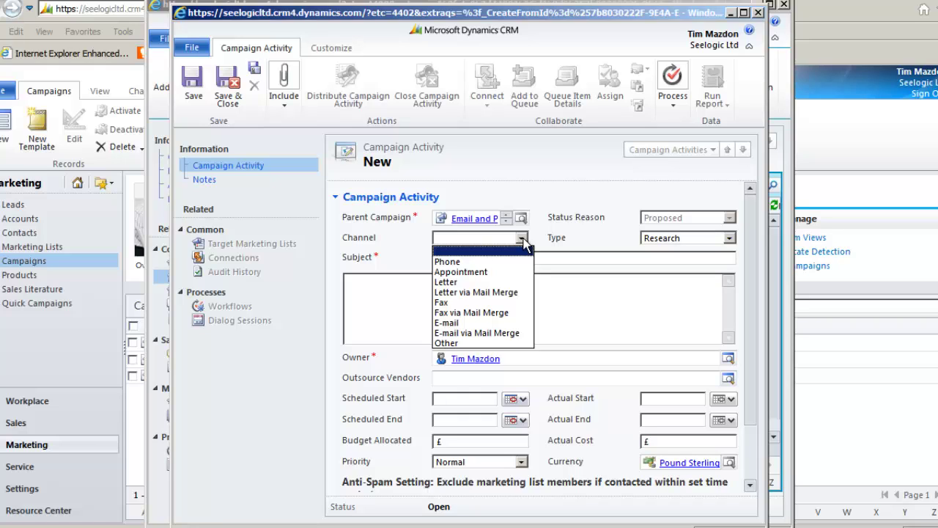
left_click(464, 322)
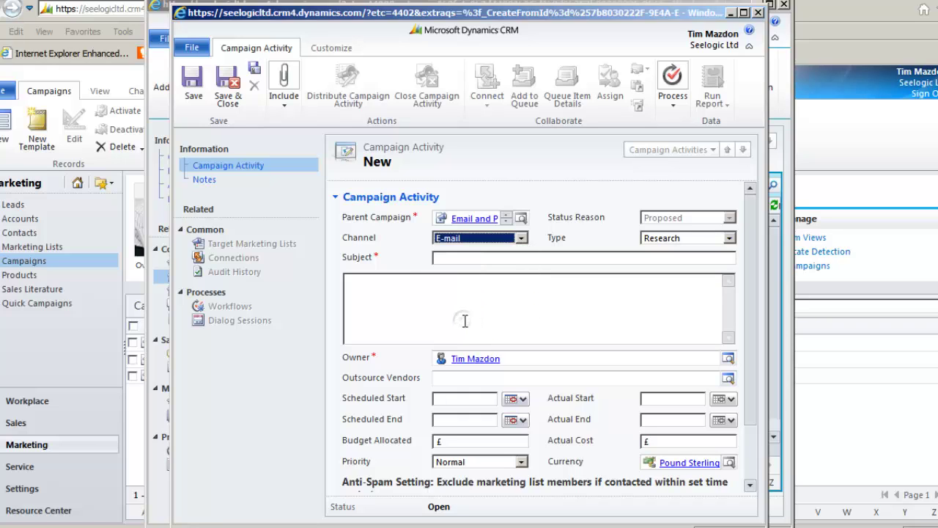
left_click(729, 239)
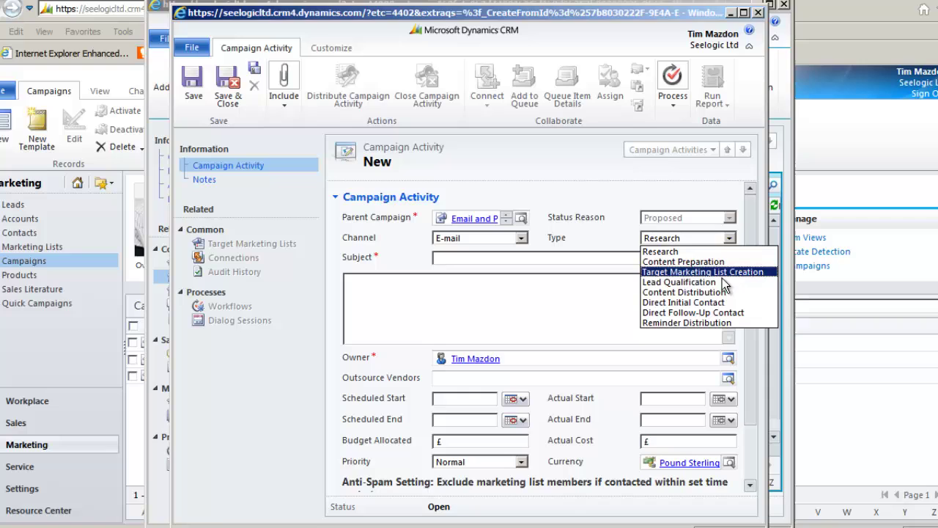
left_click(720, 303)
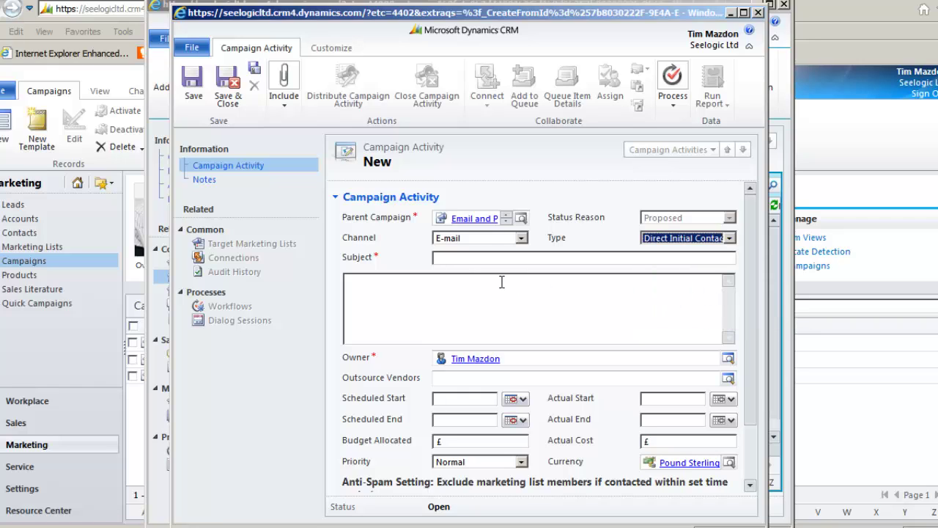
left_click(452, 260)
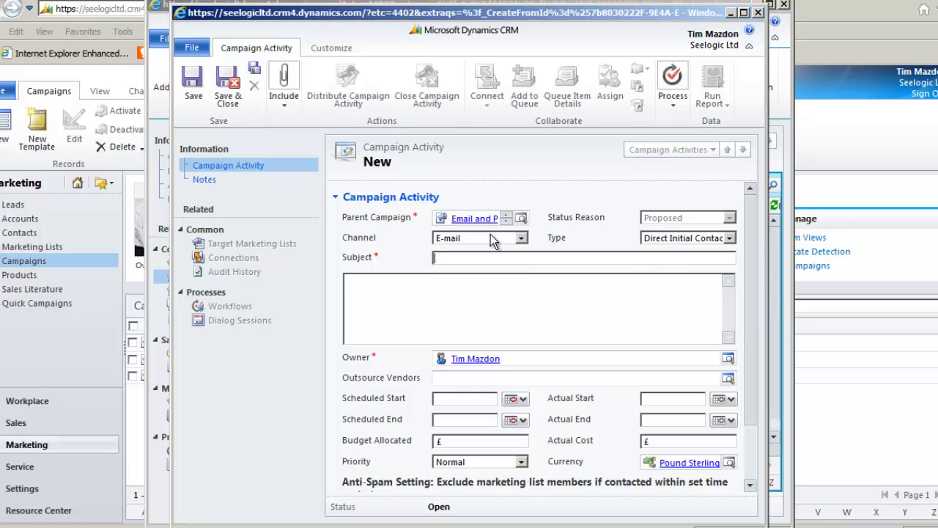
type("Initial email")
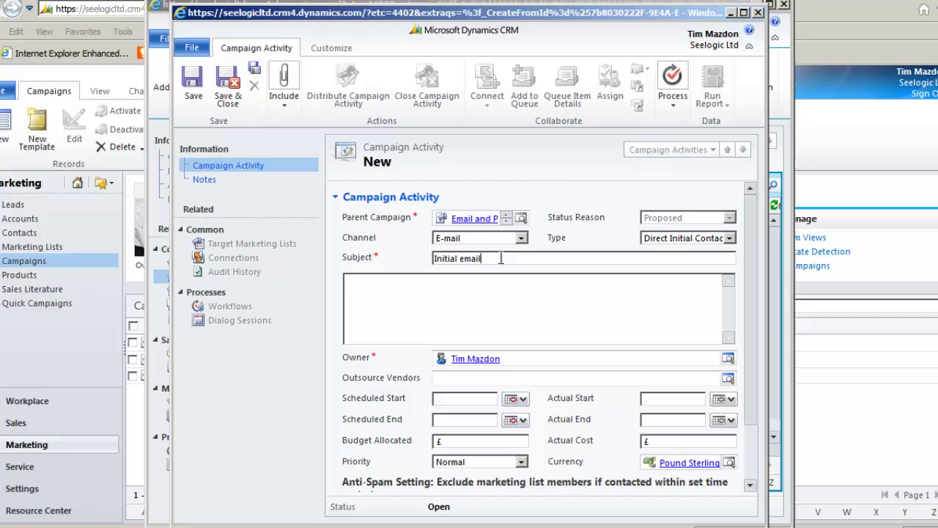
Step: Set the e-mail activity's scheduled start to 20/12/2012 and allocated budget to £500, and save and close it
left_click(515, 400)
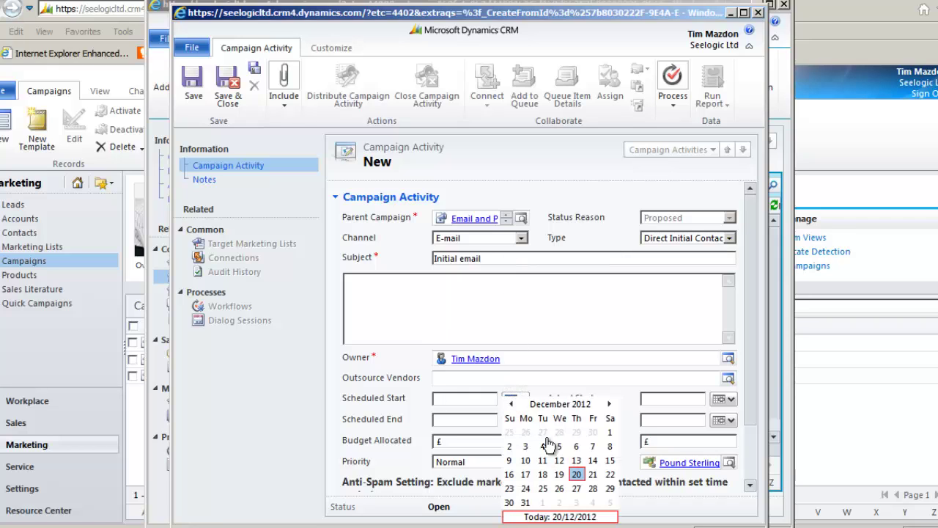
left_click(576, 474)
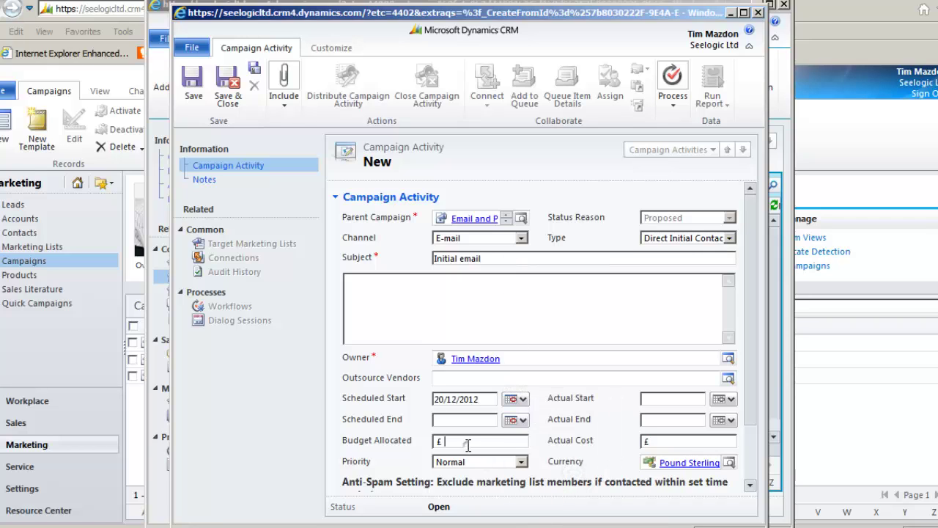
type("5000")
left_click_drag(750, 335, 755, 396)
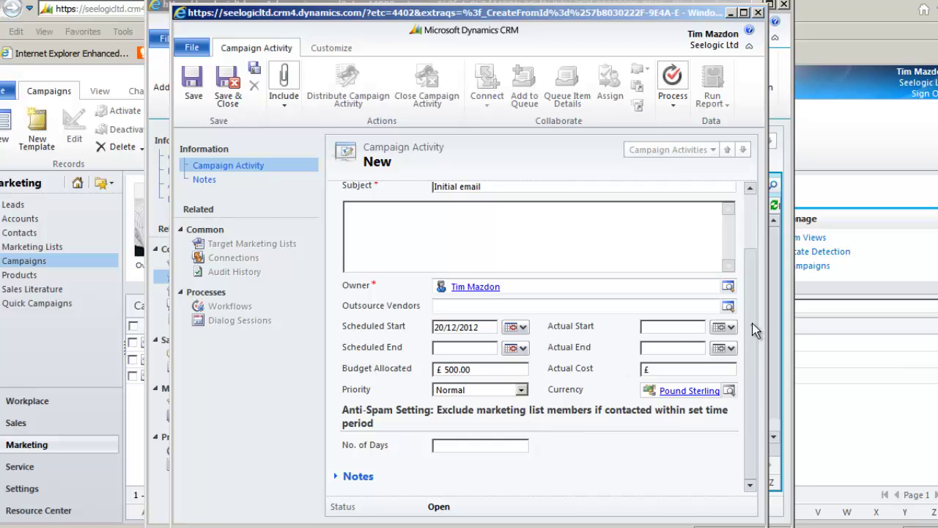
left_click_drag(752, 324, 751, 269)
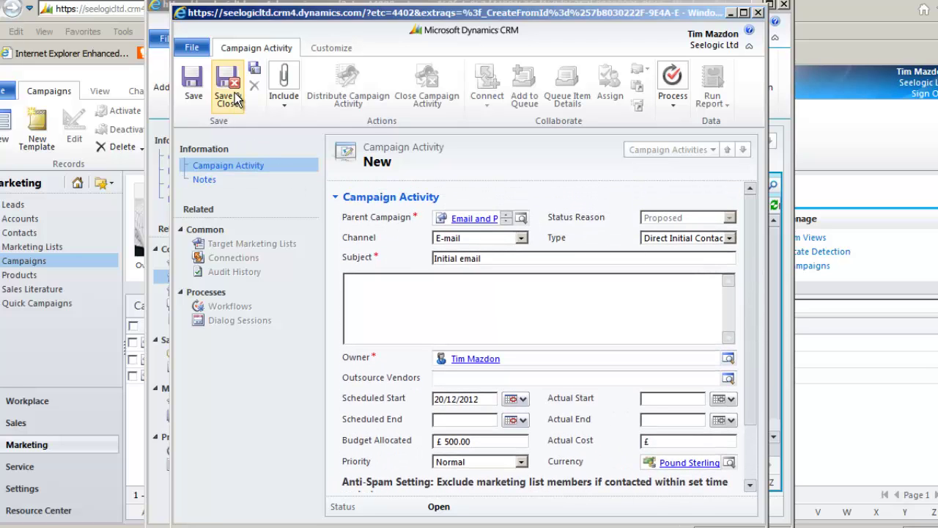
left_click(235, 100)
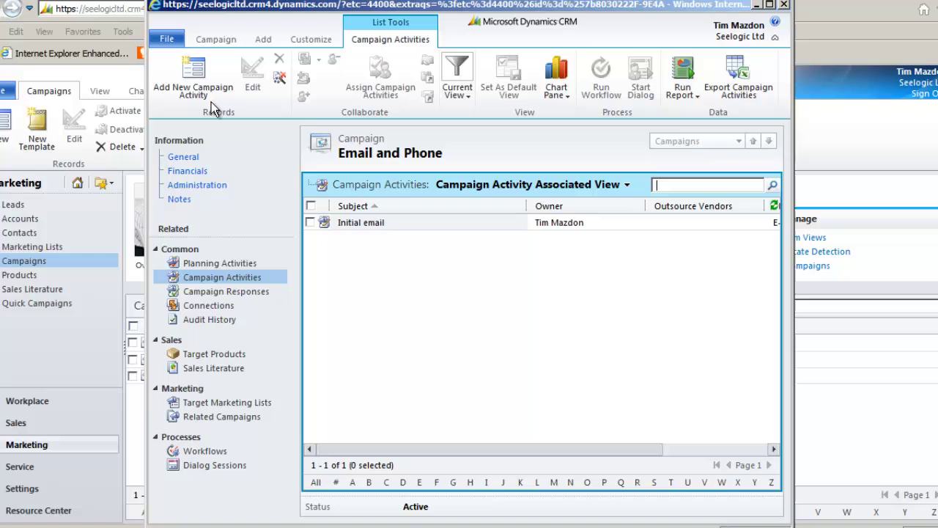
Step: Create another campaign activity with channel Phone, type Lead Qualification and subject "Qualify for needs"
left_click(211, 98)
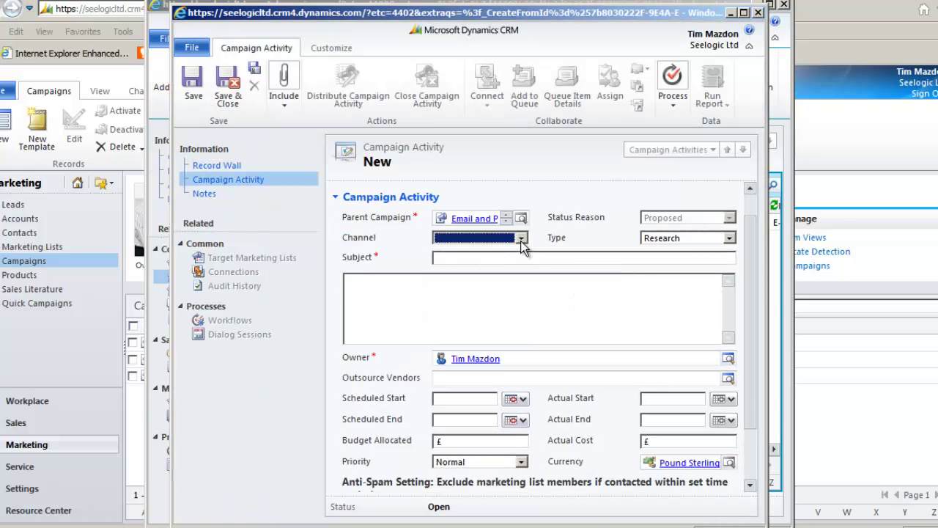
left_click(521, 239)
left_click(472, 263)
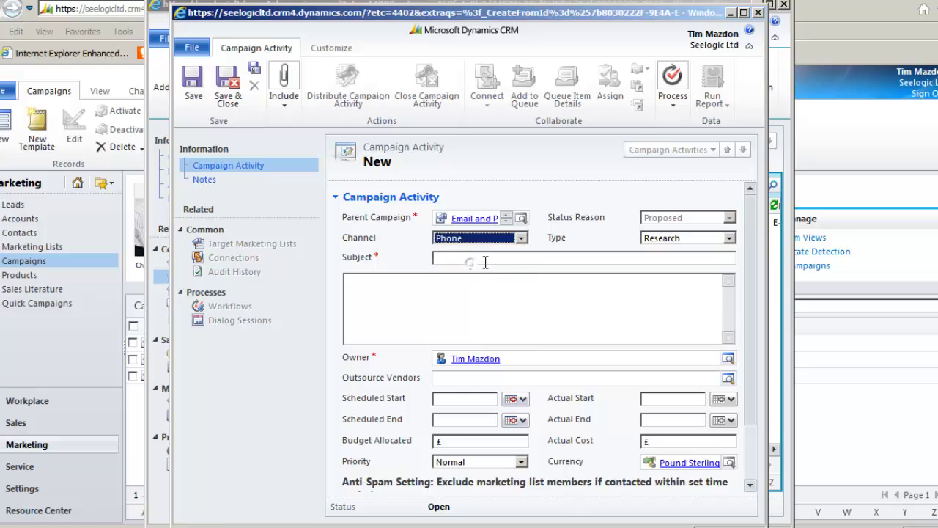
left_click(729, 238)
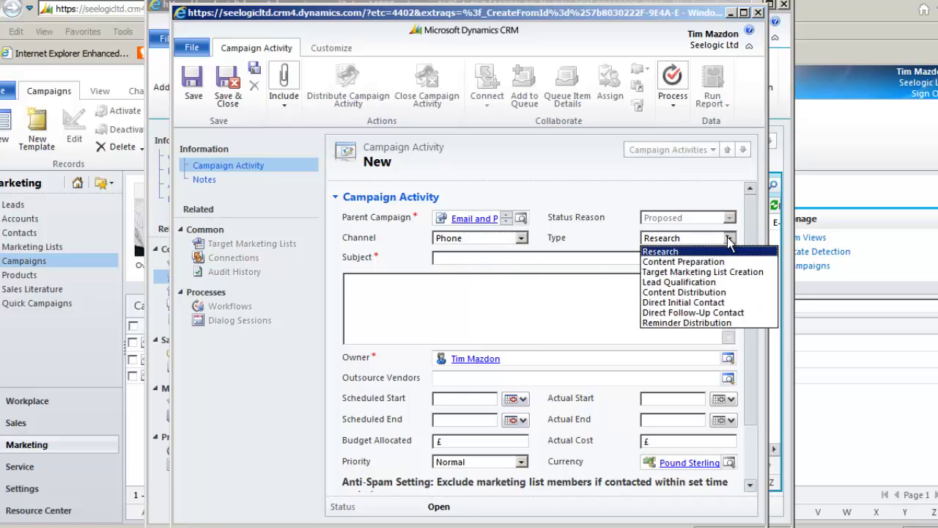
left_click(705, 282)
left_click(462, 258)
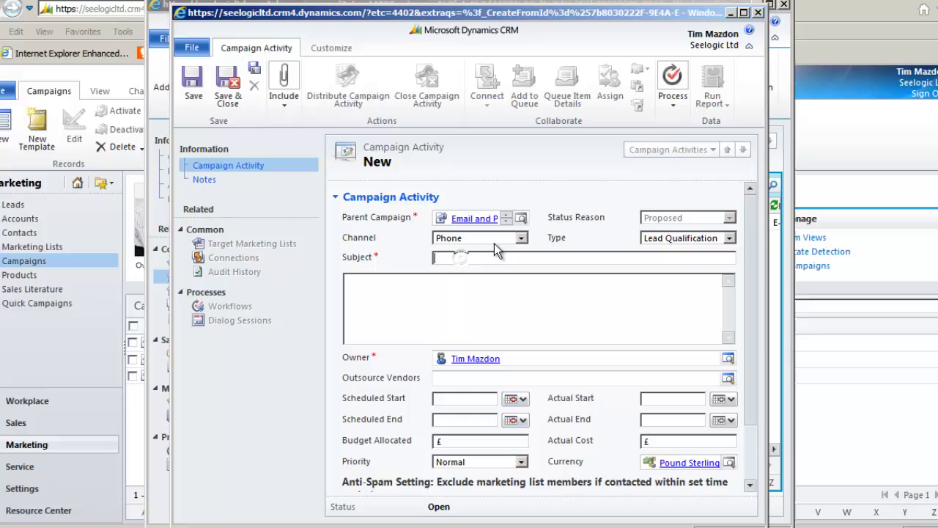
type("Qualify for needs")
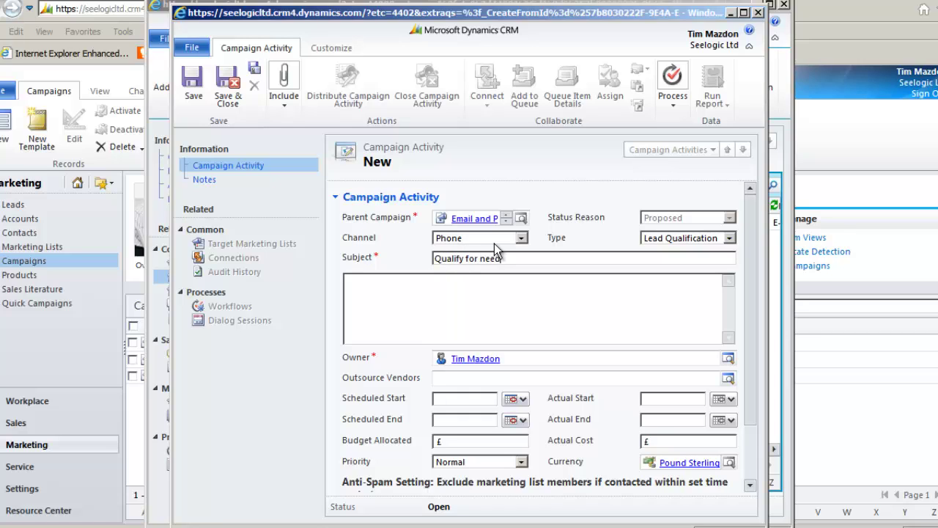
Step: Set the phone activity's scheduled start to 07/01/2013 and allocated budget to £500, and save and close it
left_click(510, 402)
left_click(609, 404)
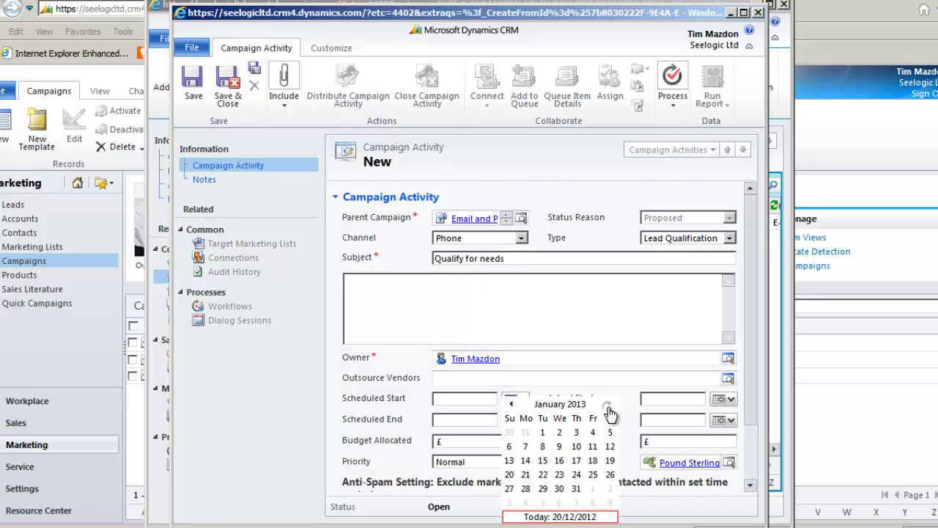
left_click(525, 447)
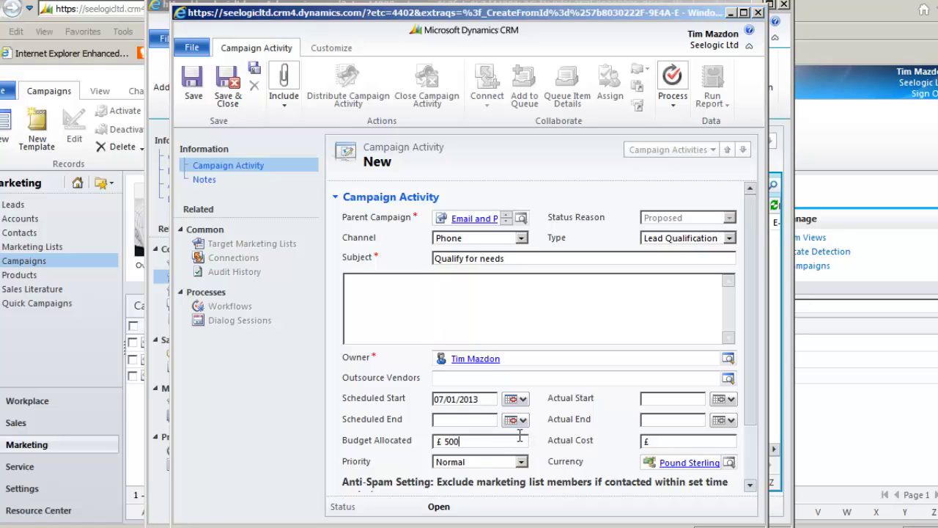
left_click(747, 291)
left_click_drag(748, 291, 751, 272)
left_click(235, 100)
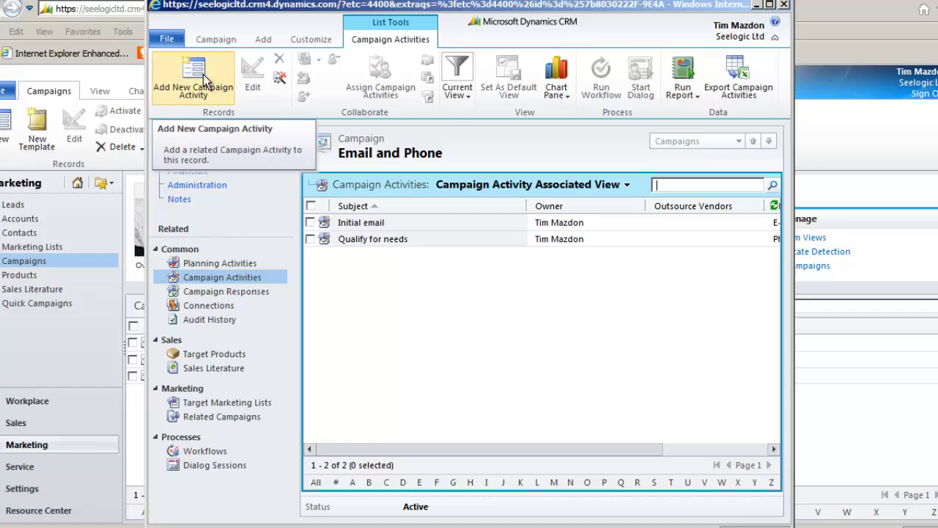
Step: Set the campaign's status reason to Ready To Launch in its general information and save the campaign
left_click(183, 157)
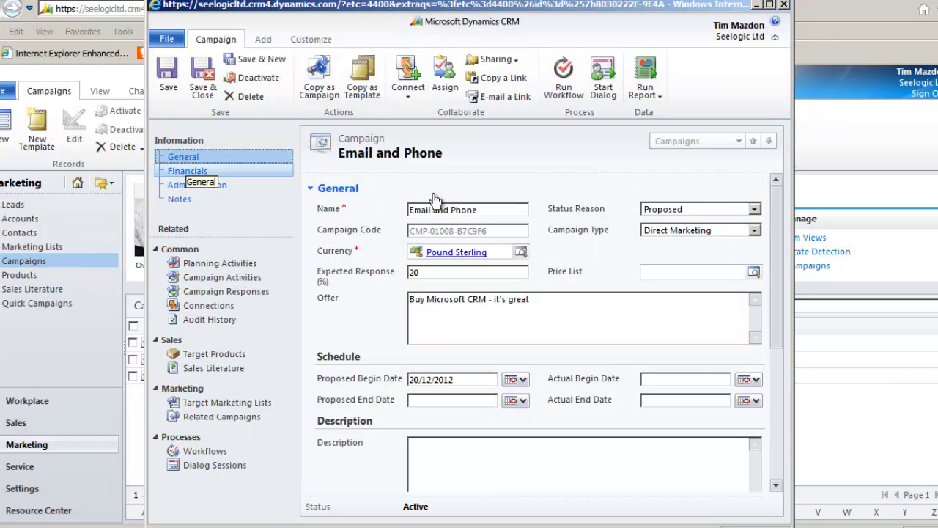
left_click(755, 209)
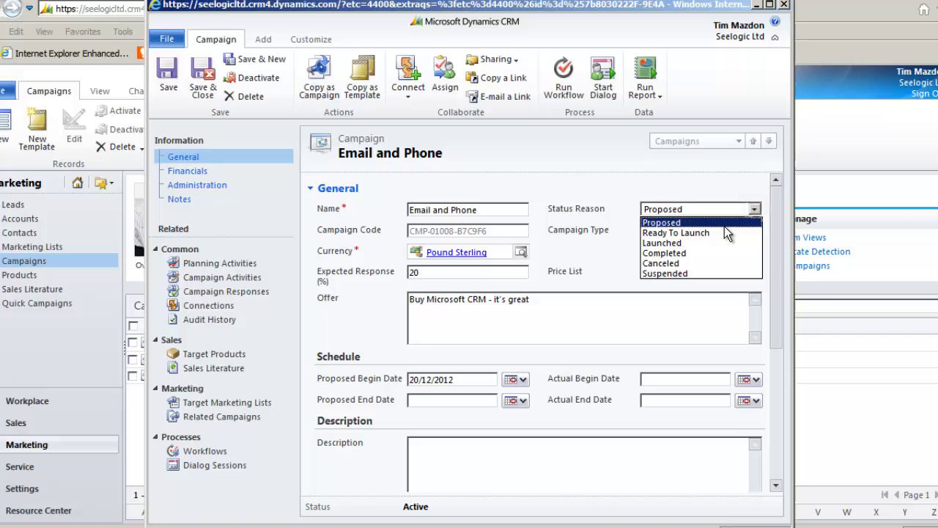
left_click(726, 230)
left_click(166, 81)
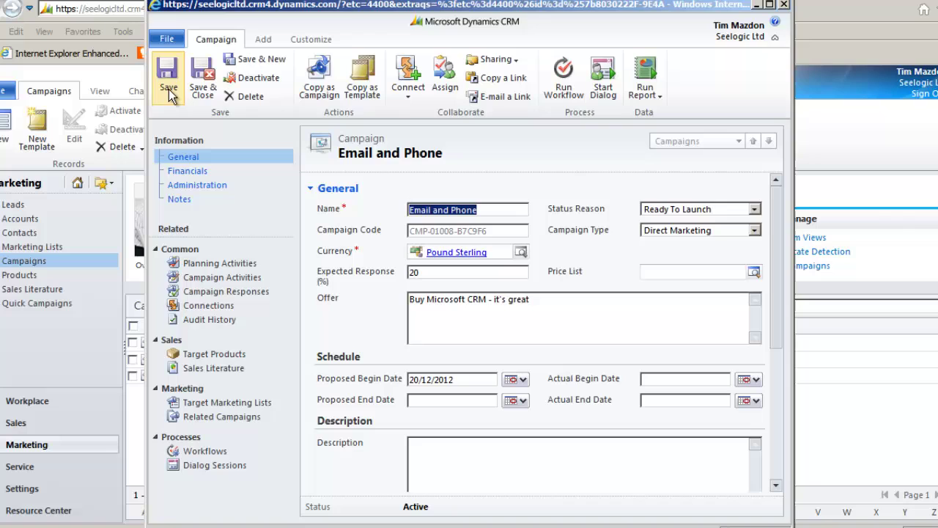
Step: Compose the distribution e-mail for the "Initial email" activity with subject "Buy MS CRM!" and "Message Here" below the offer text
left_click(199, 280)
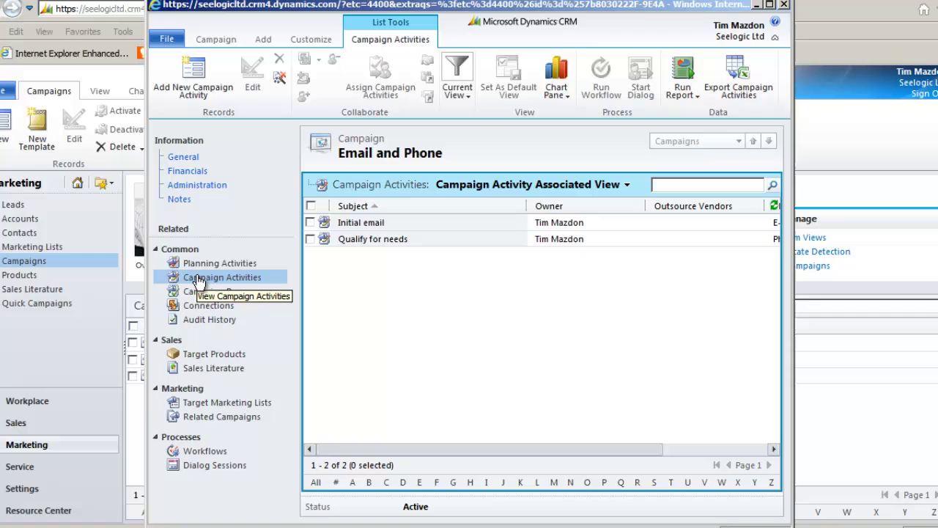
left_click(349, 223)
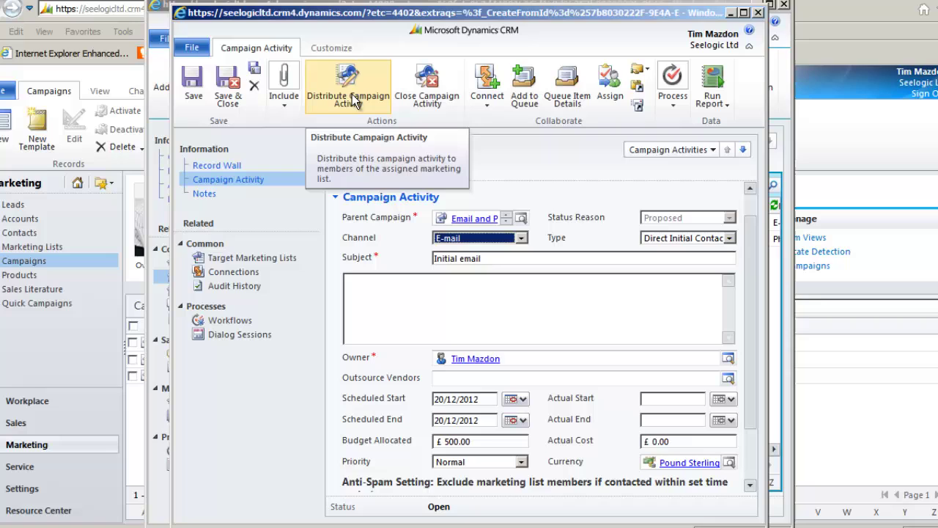
left_click(352, 94)
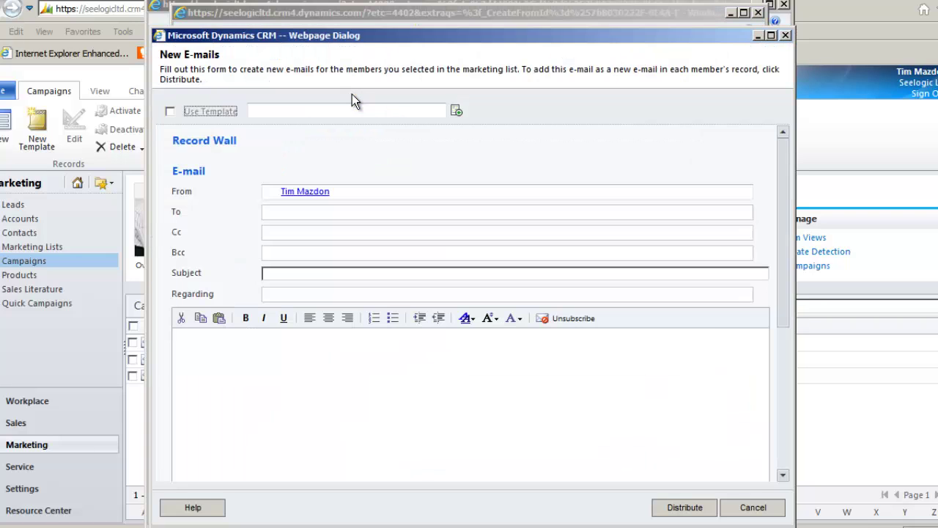
left_click(288, 242)
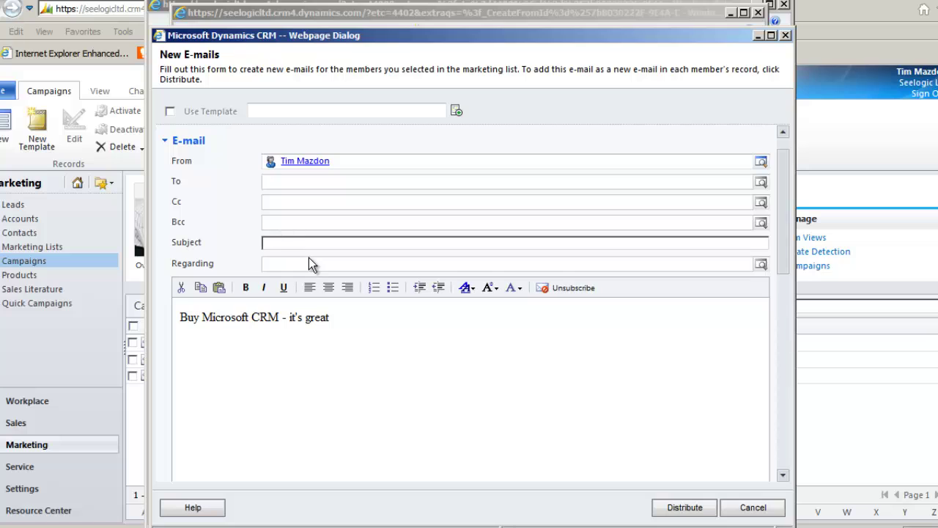
type("Buy MS CRM!")
key("Return")
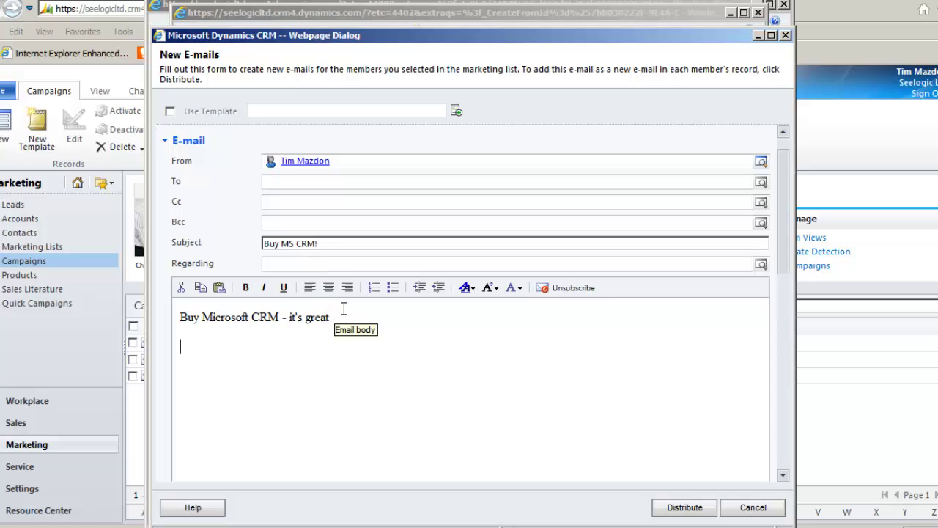
type("Message Here")
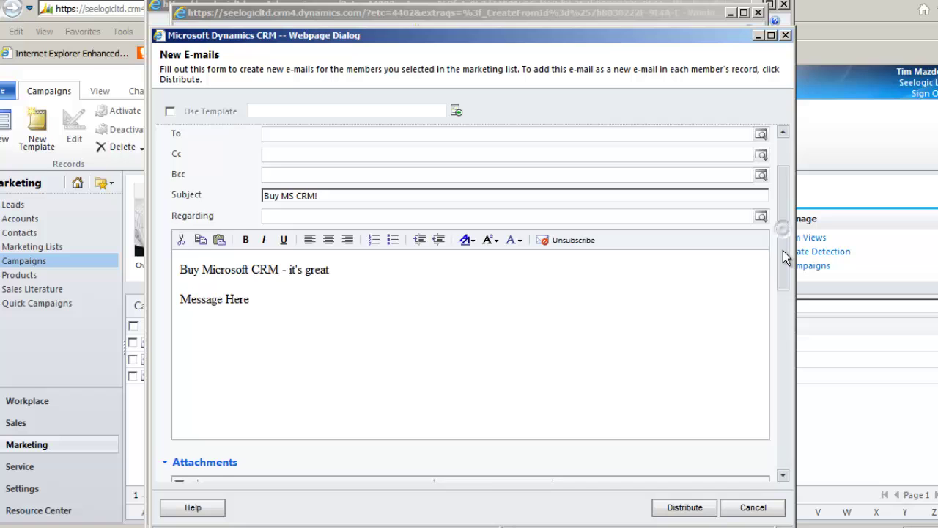
Step: Distribute the e-mails with yourself as owner, marked as sent and closed, and review the activity's created messages and failures
left_click_drag(783, 250, 793, 209)
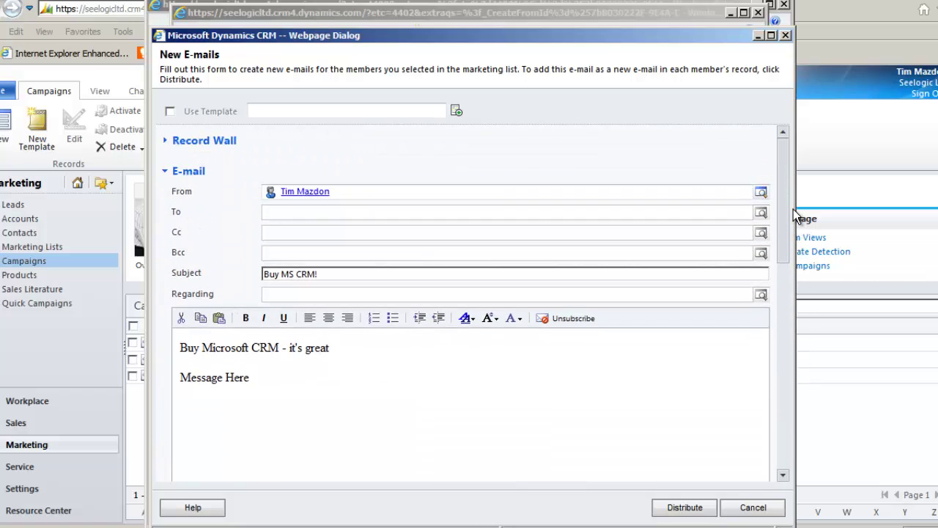
left_click(687, 508)
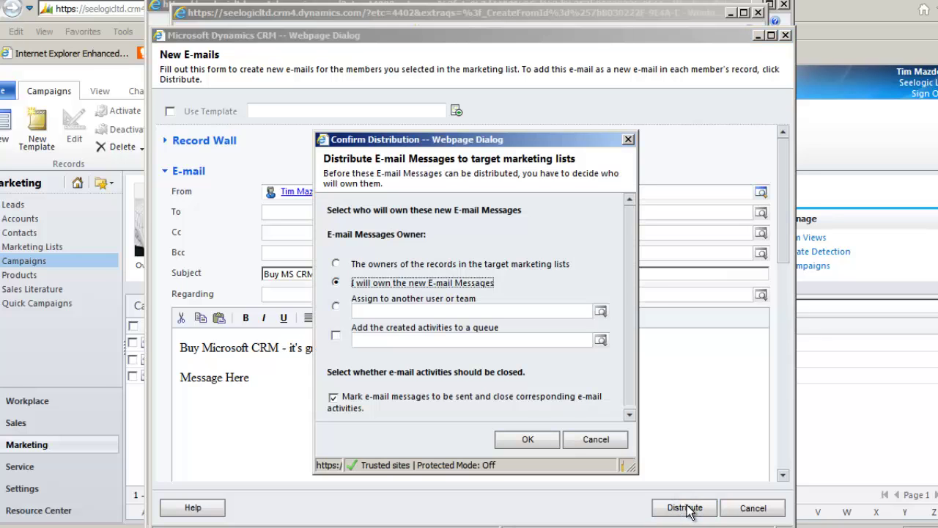
left_click(526, 442)
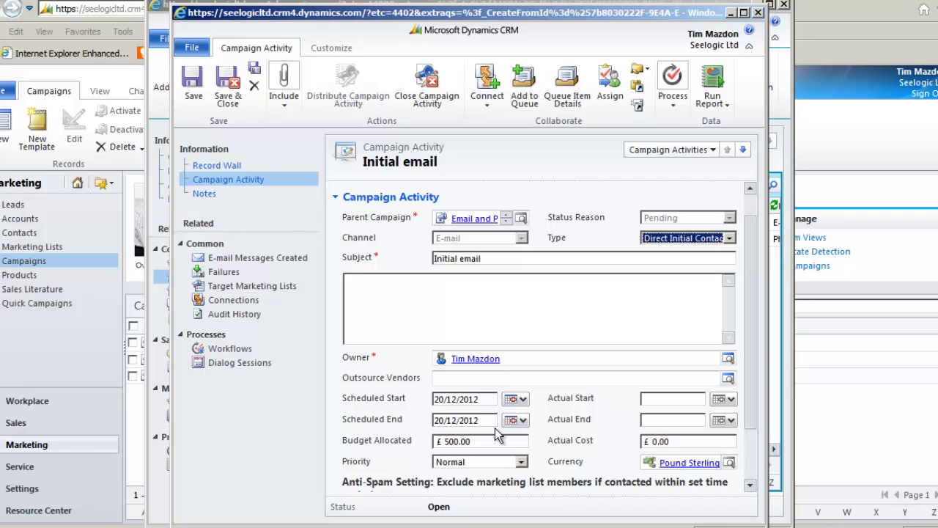
left_click(244, 262)
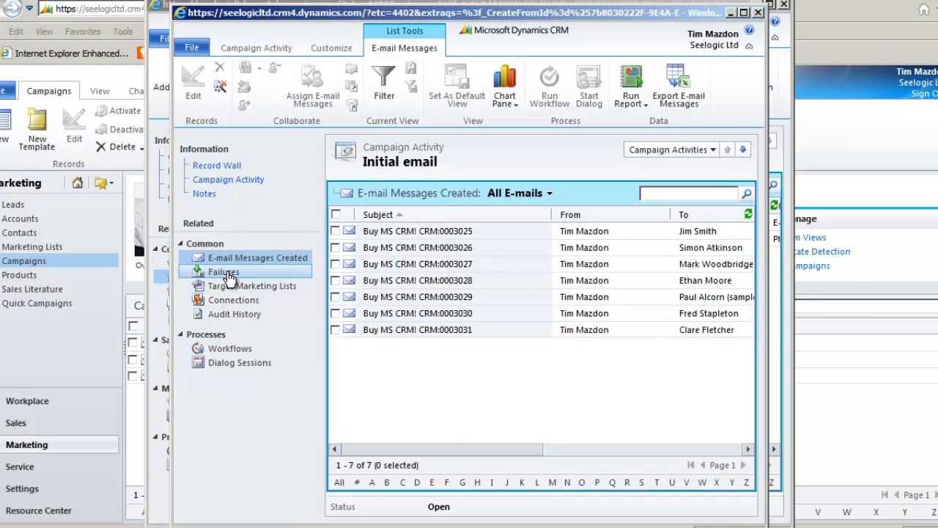
left_click(229, 277)
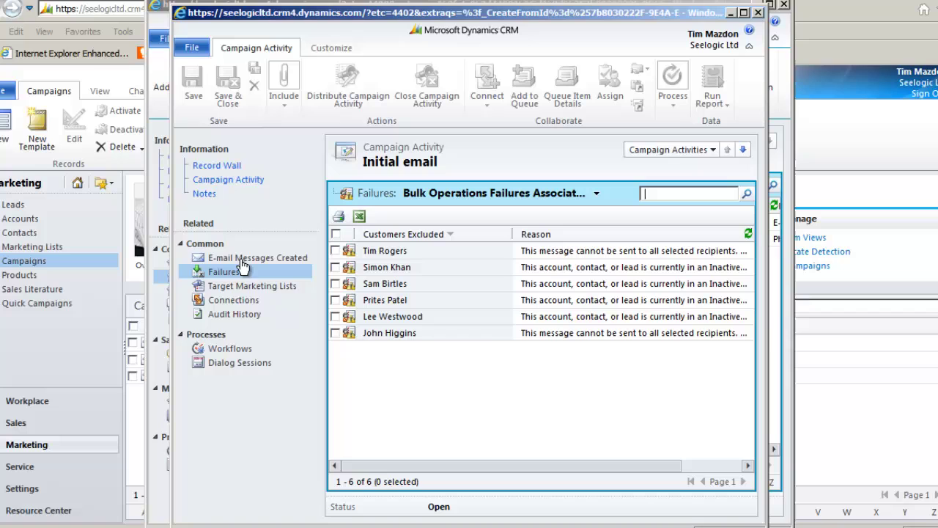
Step: Set the actual cost of the "Initial email" campaign activity to £450 and save the activity
left_click(214, 182)
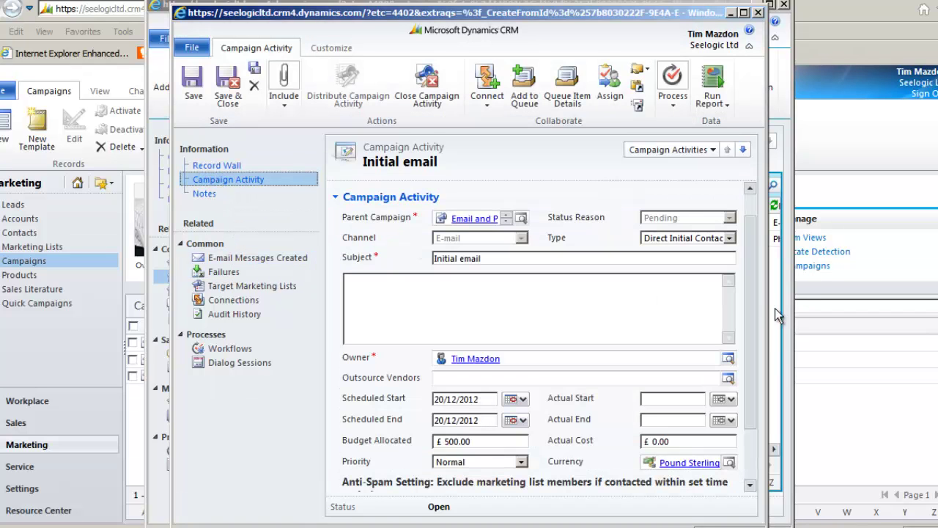
left_click_drag(750, 299, 751, 335)
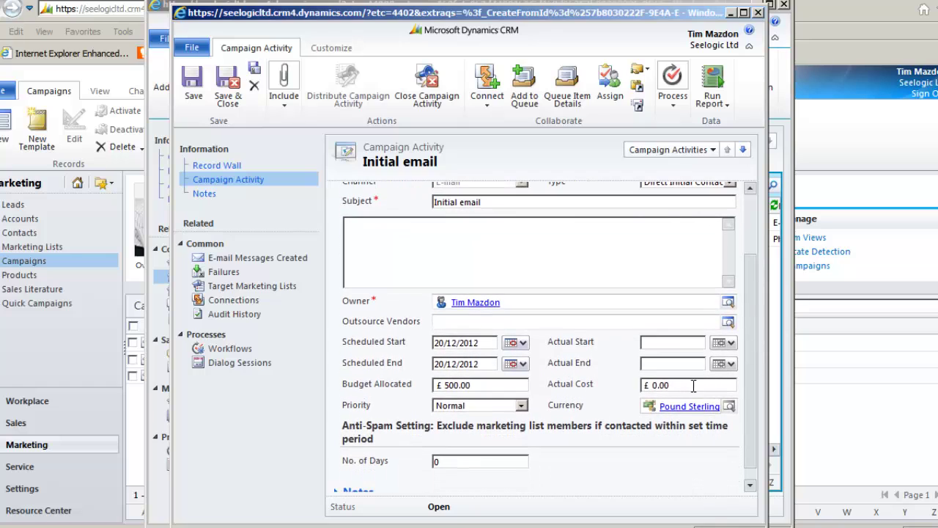
left_click(648, 384)
type("450")
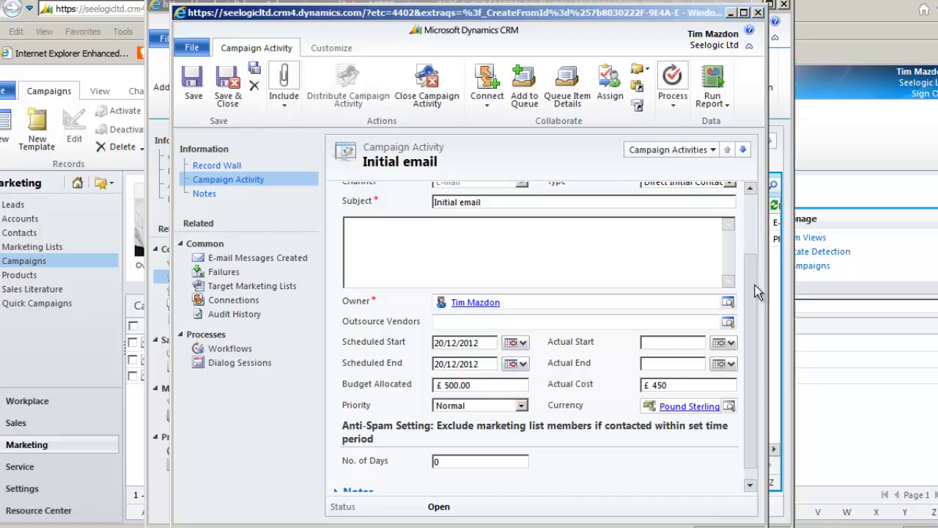
left_click_drag(750, 284, 750, 224)
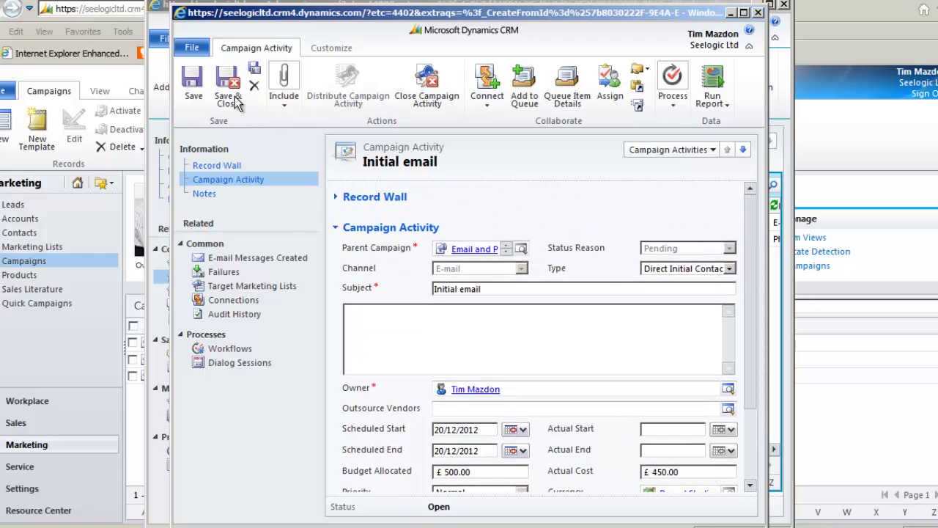
left_click(192, 88)
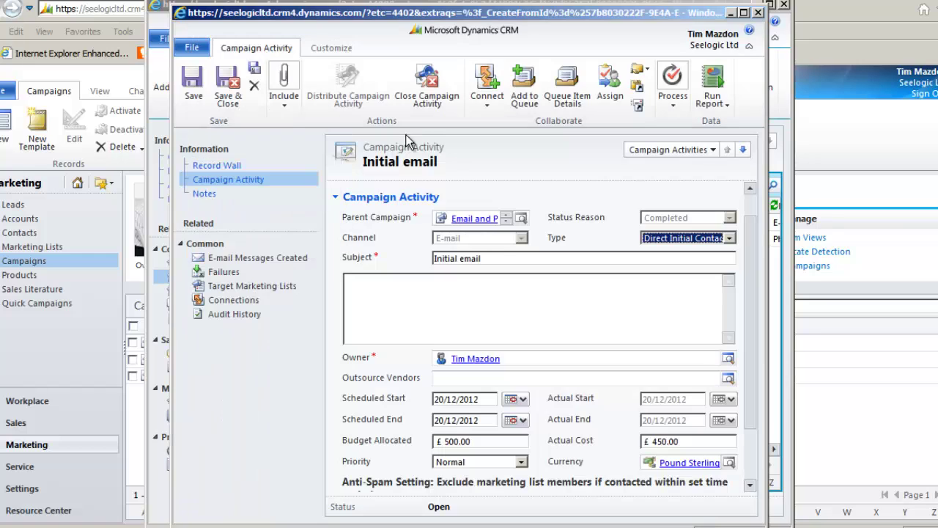
Step: Close the "Initial email" campaign activity with status Closed and start and end dates of 20/12/2012, and leave its record
left_click(425, 99)
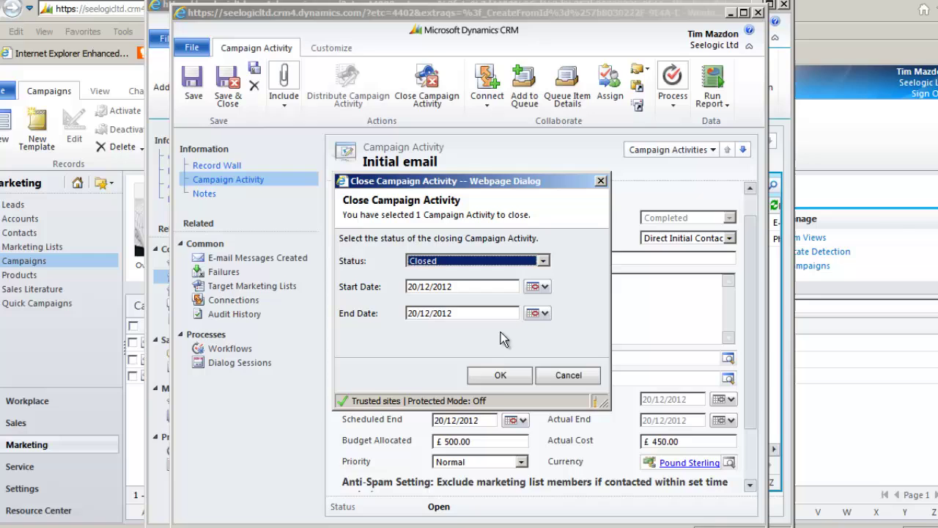
left_click(499, 377)
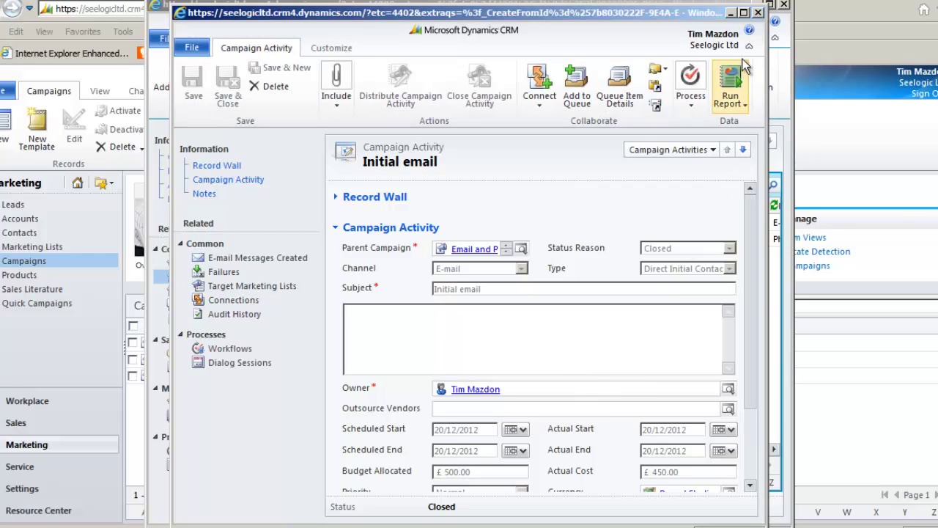
left_click(759, 13)
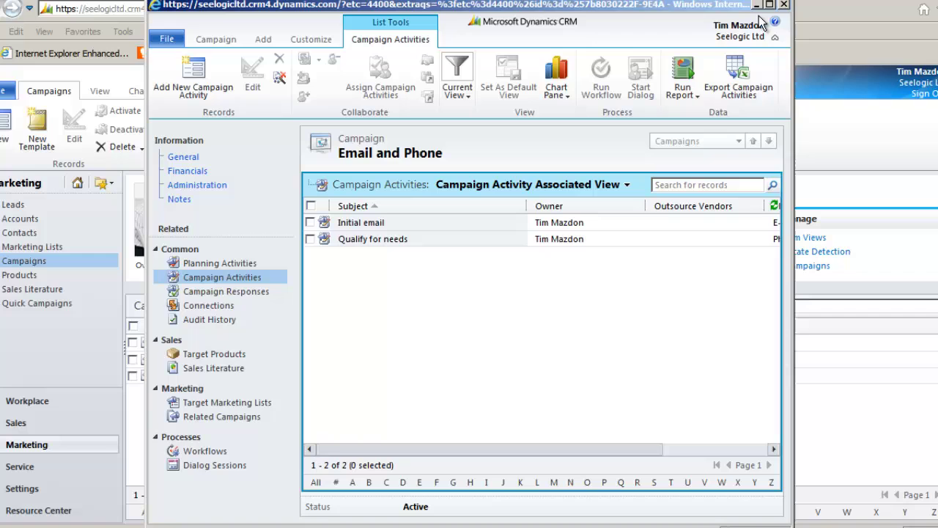
Step: Compose the distribution phone call for the "Qualify for needs" activity with subject "Qualify this lead" and "Questions here" below the offer text
left_click(361, 243)
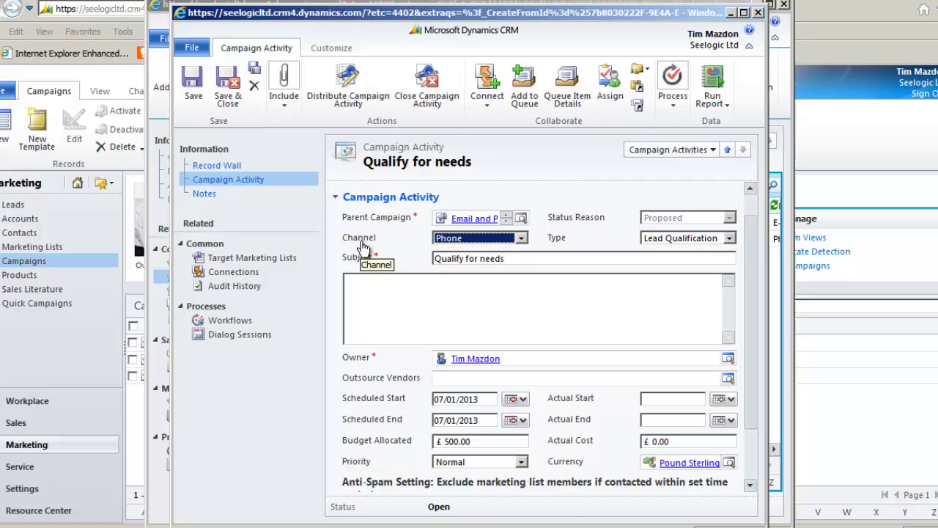
left_click(349, 106)
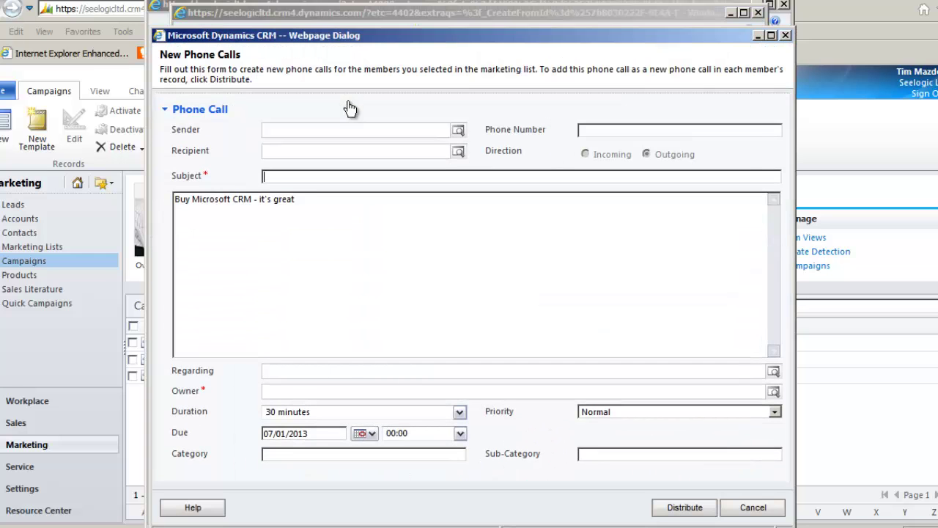
left_click(340, 174)
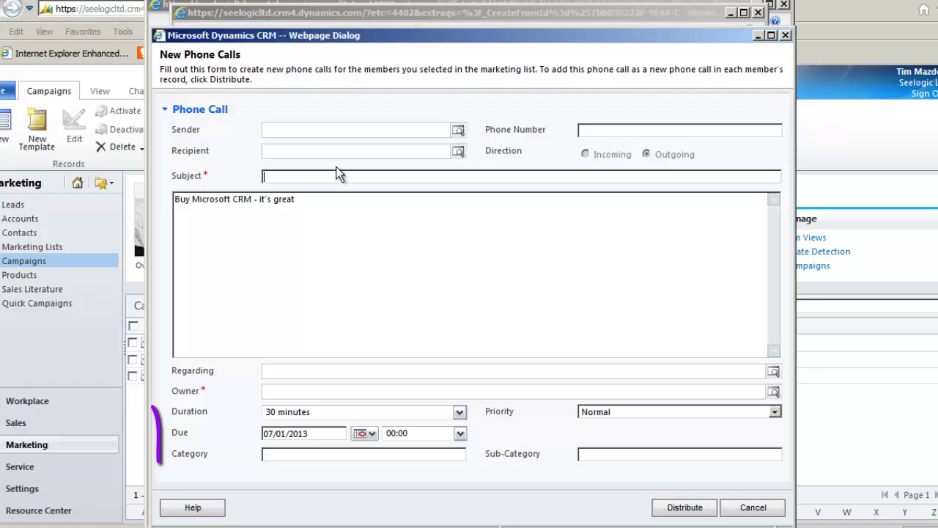
type("Qua")
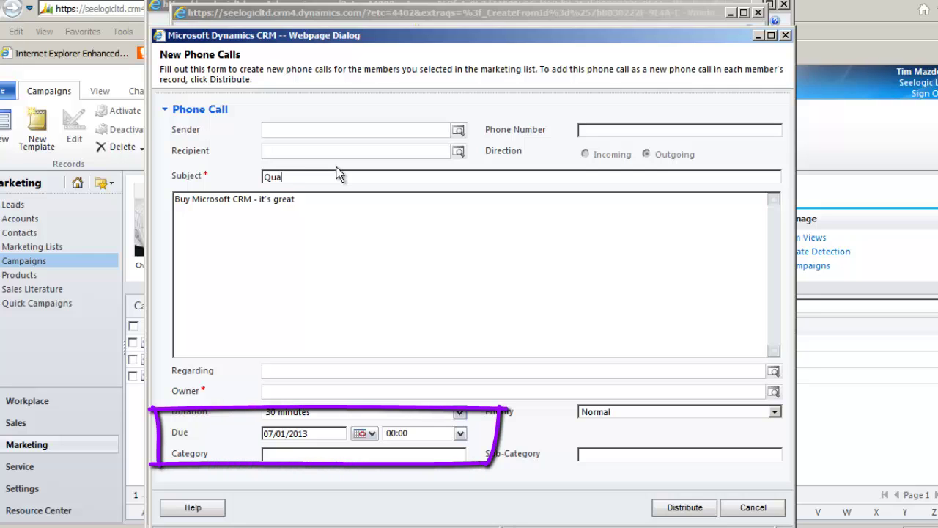
type("lify this lead")
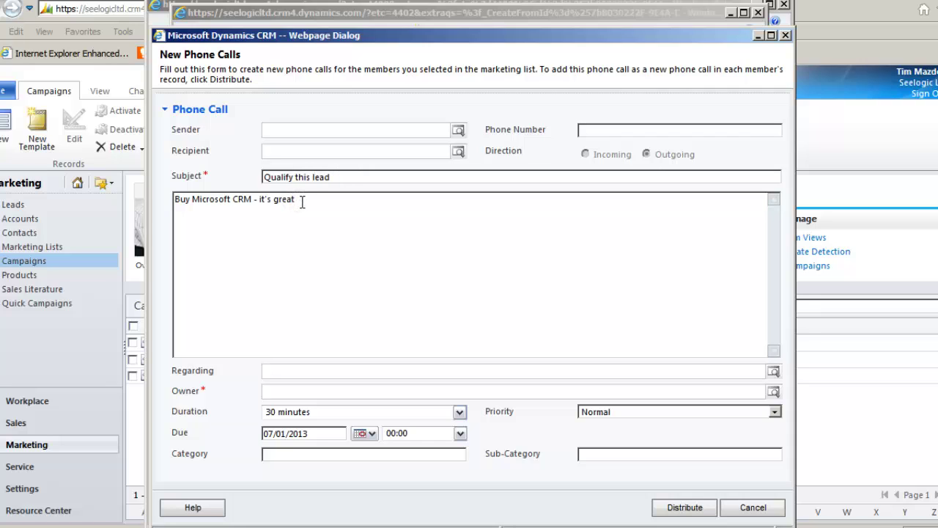
key("Return")
type("Questions here")
Step: Set the phone calls' due time to 09:00 and distribute them with yourself as owner
left_click(462, 436)
scroll(458, 484, "down", 4)
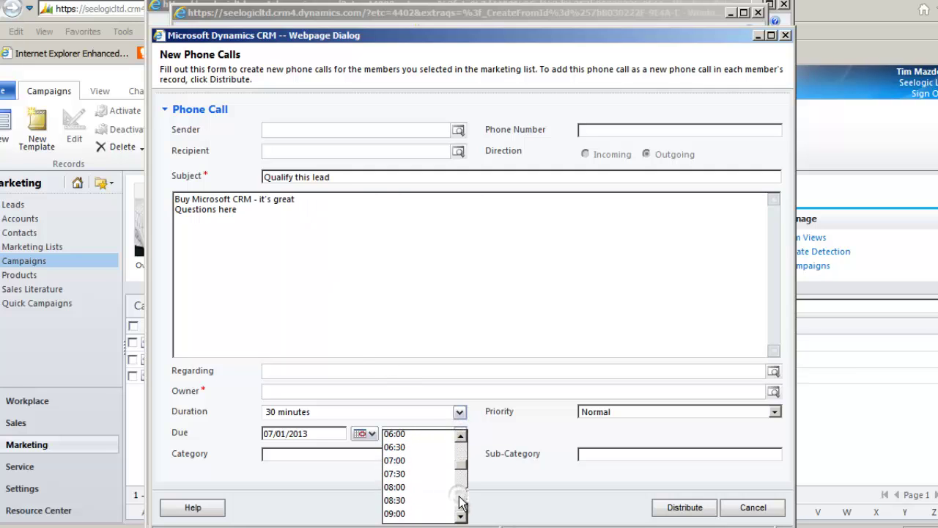
left_click(432, 513)
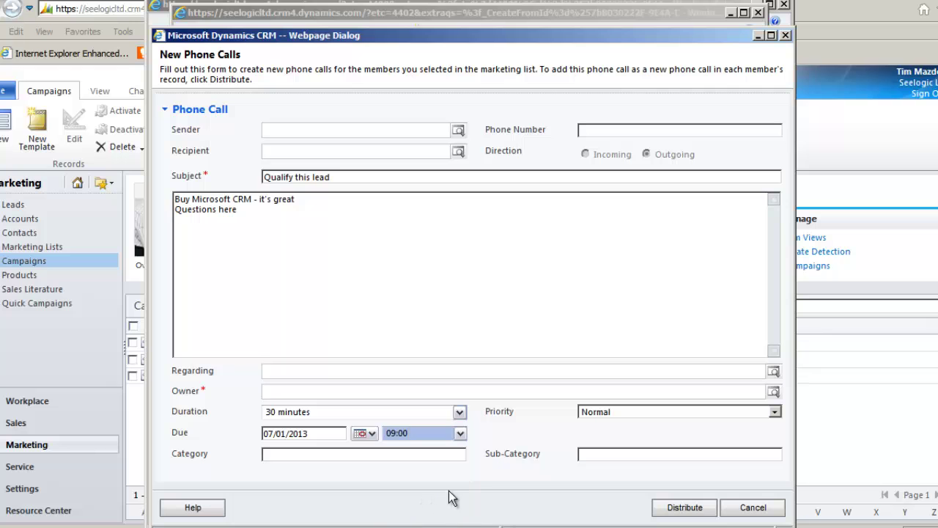
left_click(672, 508)
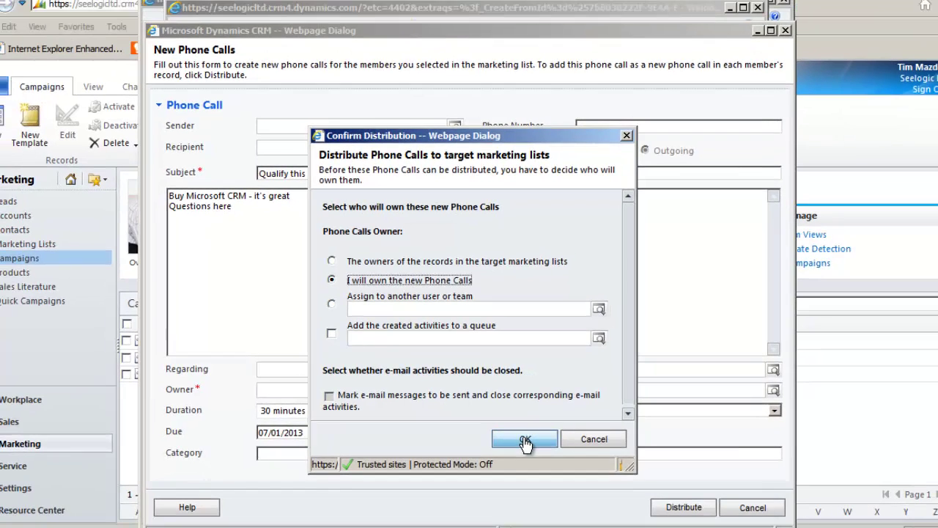
left_click(544, 466)
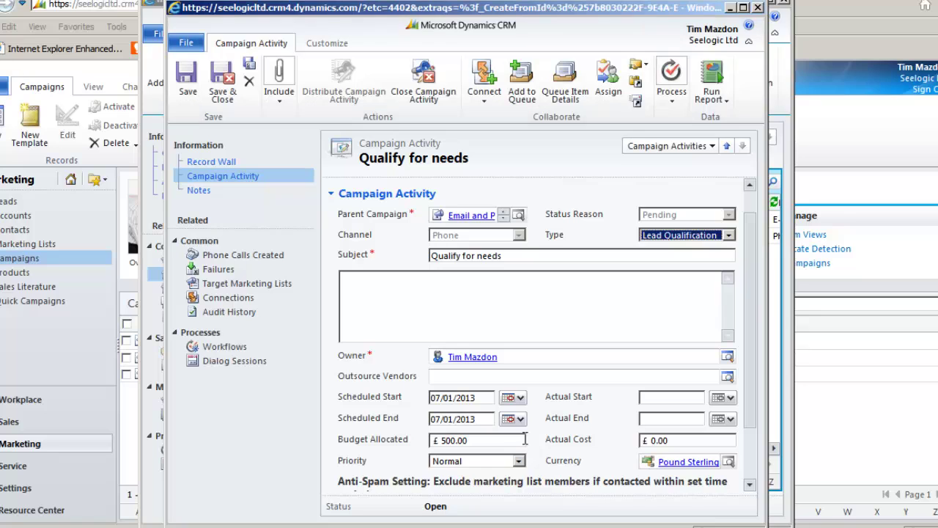
Step: Review the phone calls created for the "Qualify for needs" activity, and save and close the activity
left_click(221, 260)
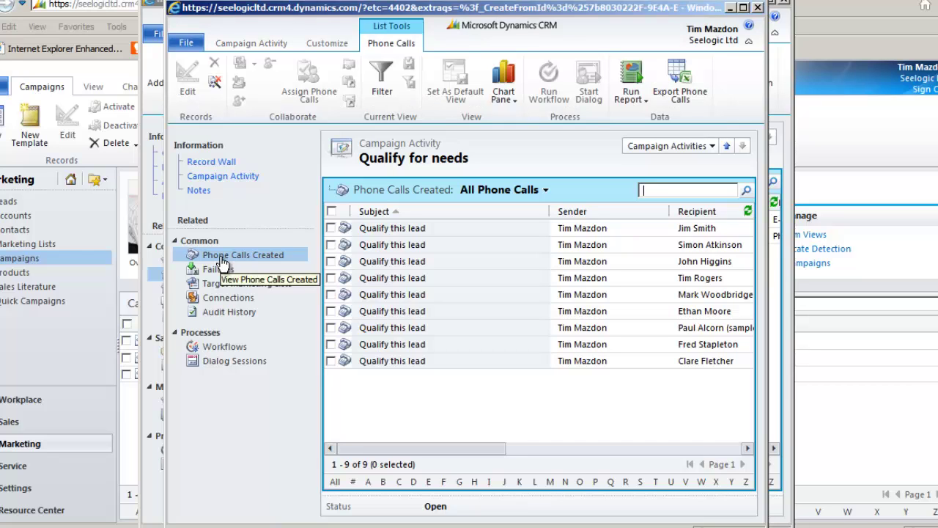
left_click(213, 178)
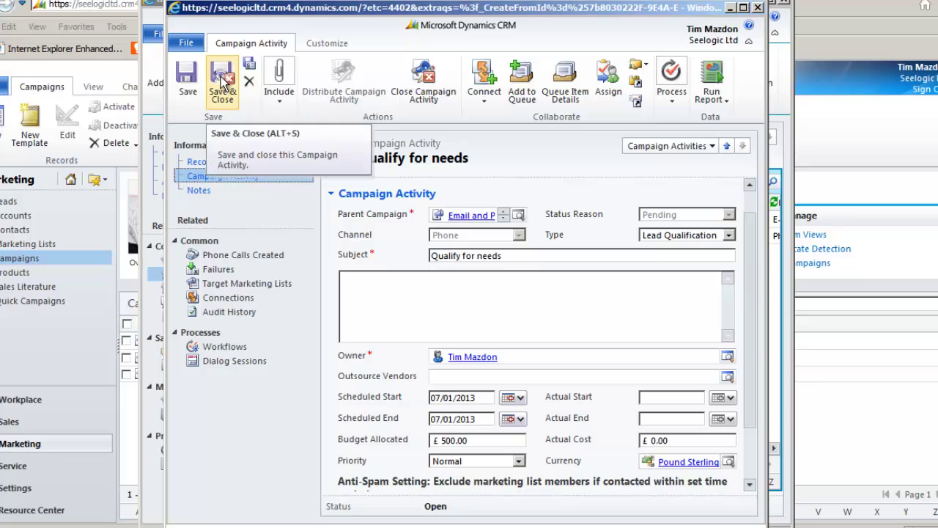
left_click(223, 83)
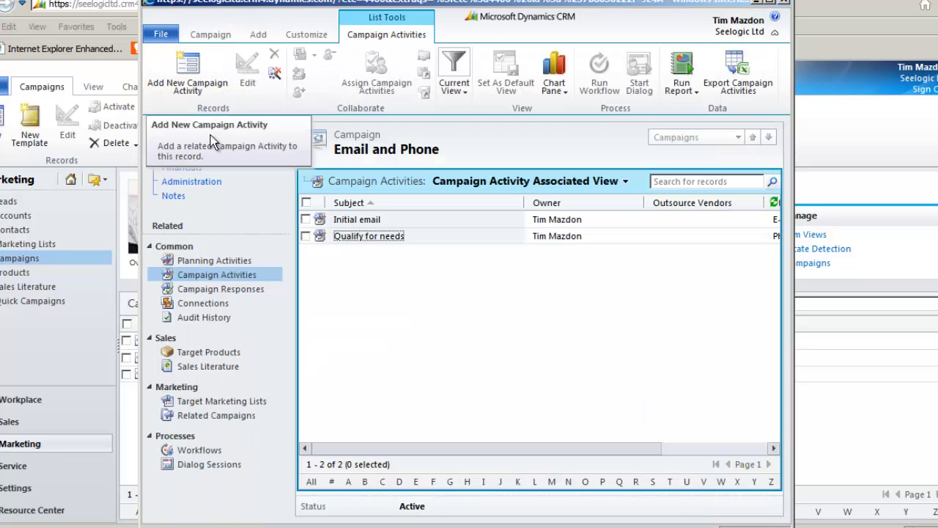
Step: Set the campaign's status reason to Launched in its general information and save the campaign
left_click(188, 156)
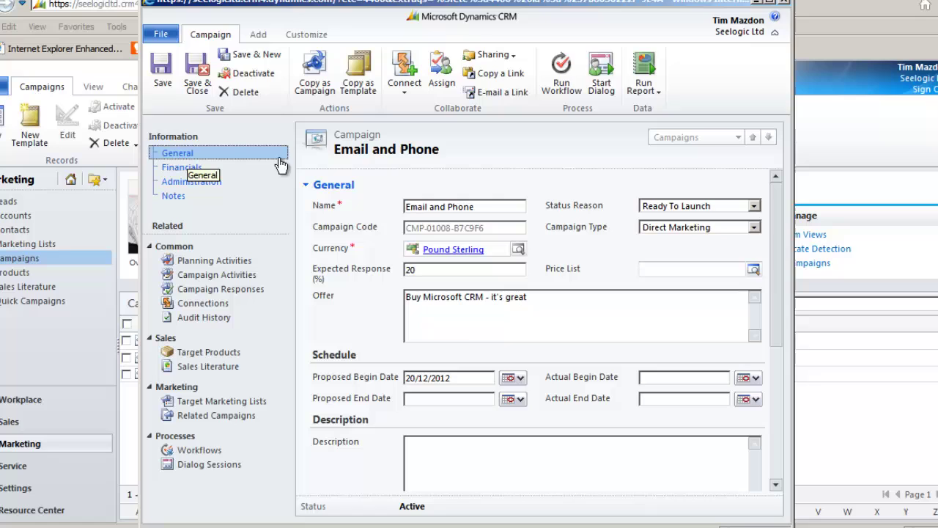
left_click(754, 210)
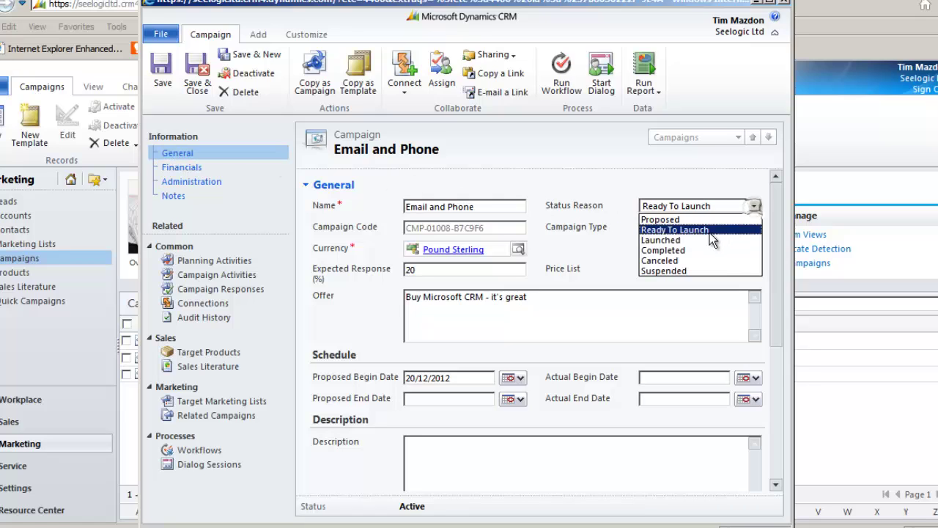
left_click(692, 239)
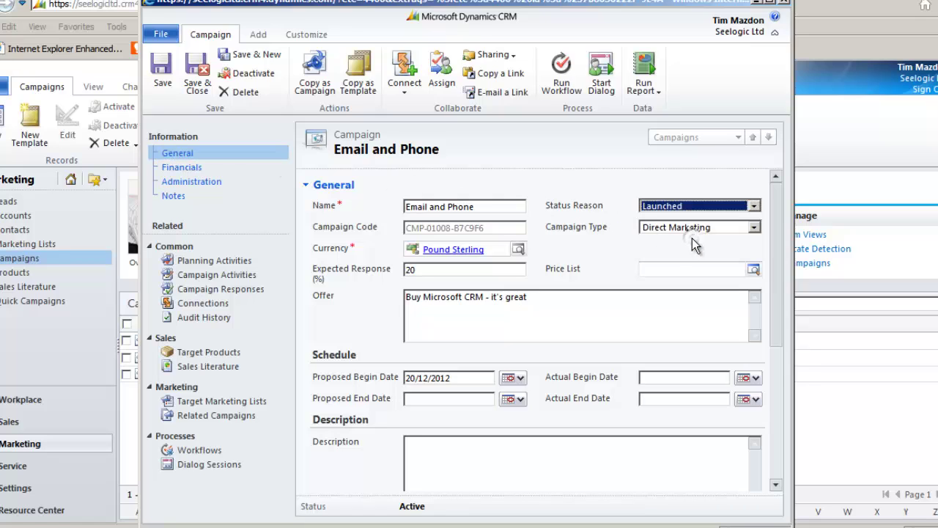
left_click(158, 77)
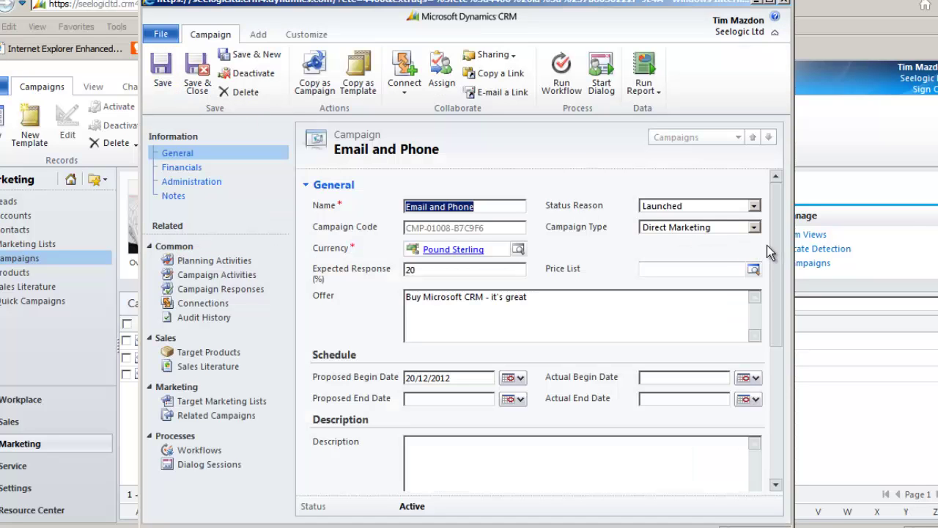
Step: Review the campaign's financials and available status reasons, and save and close the campaign
left_click_drag(775, 242, 777, 331)
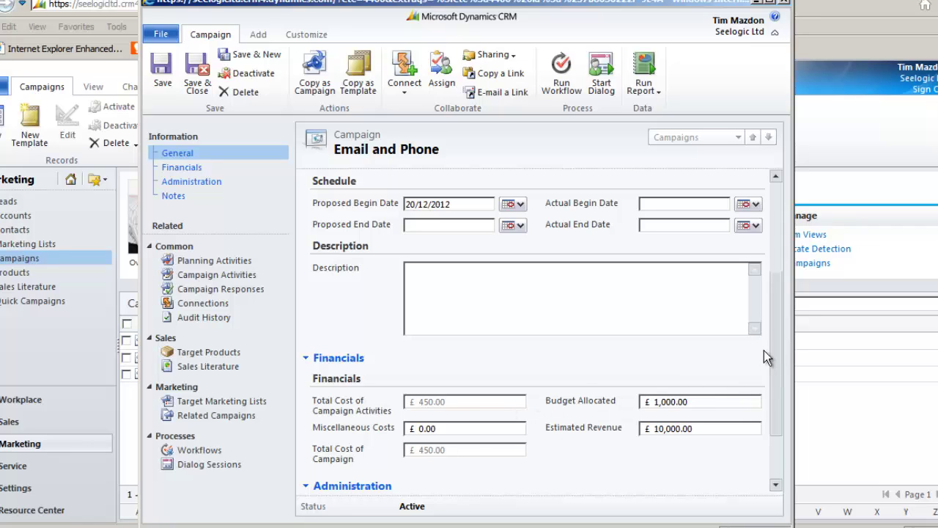
scroll(775, 347, "up", 2)
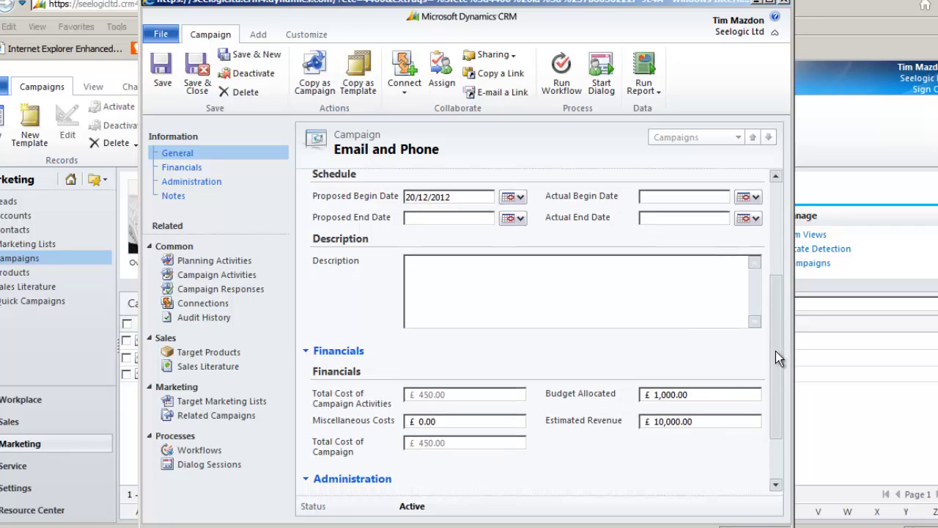
scroll(776, 315, "up", 1)
left_click_drag(776, 303, 776, 247)
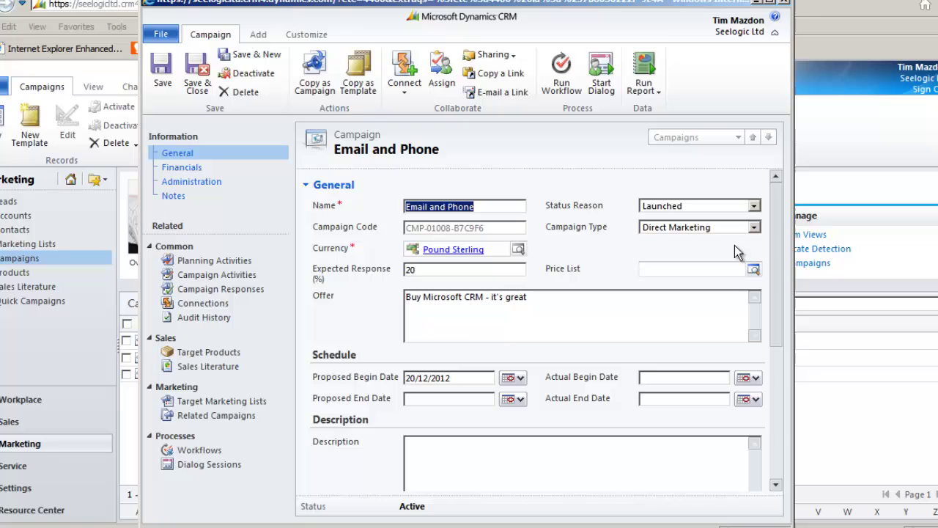
left_click(754, 206)
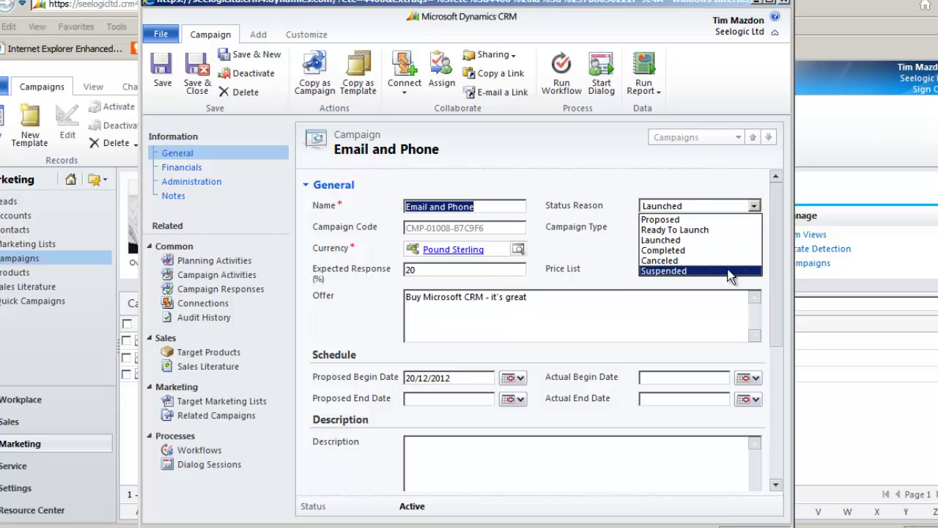
left_click(558, 160)
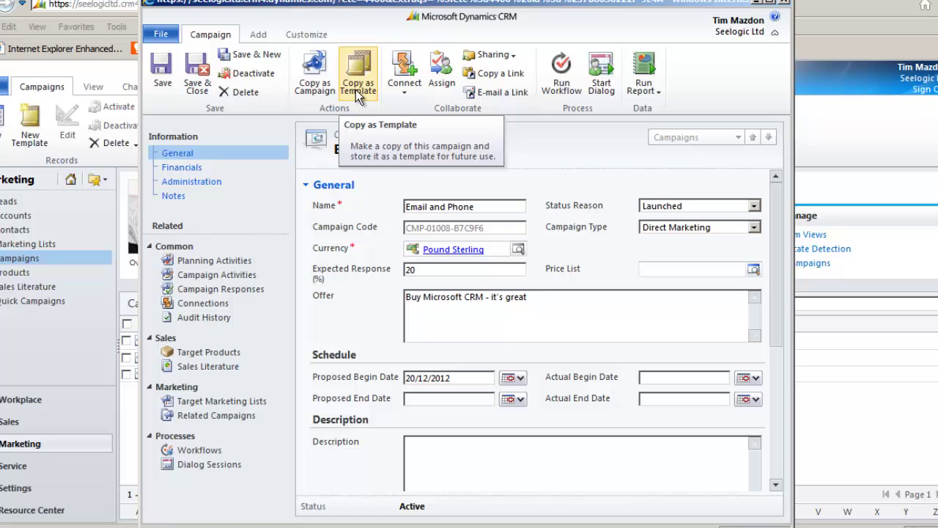
left_click(198, 83)
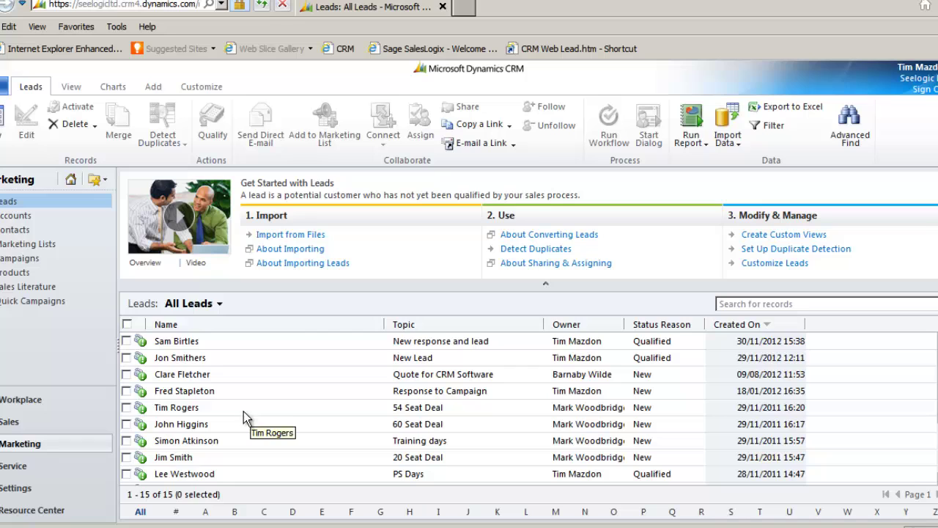
Step: Review the marketing lists, campaigns and activities related to the "Quote for CRM Software" lead, close the lead and return to the campaigns list
double_click(195, 375)
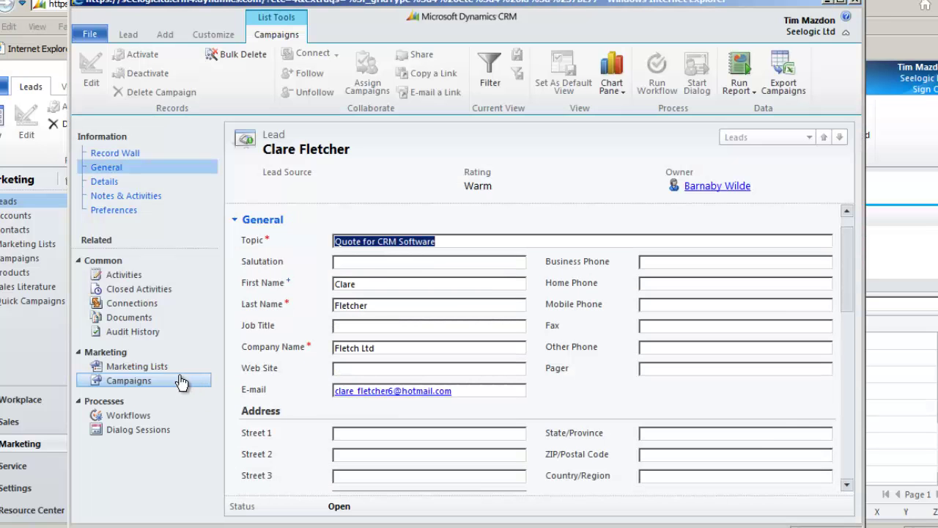
left_click(139, 367)
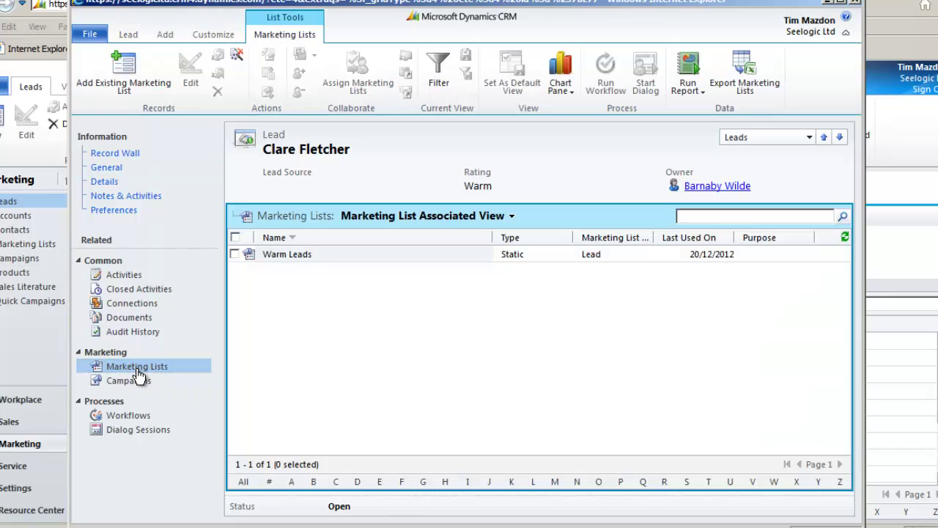
left_click(134, 383)
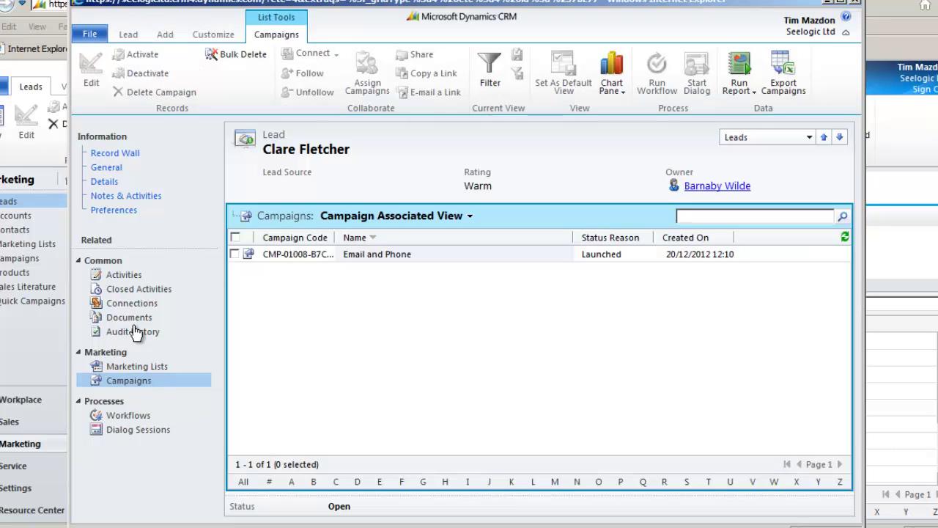
left_click(125, 275)
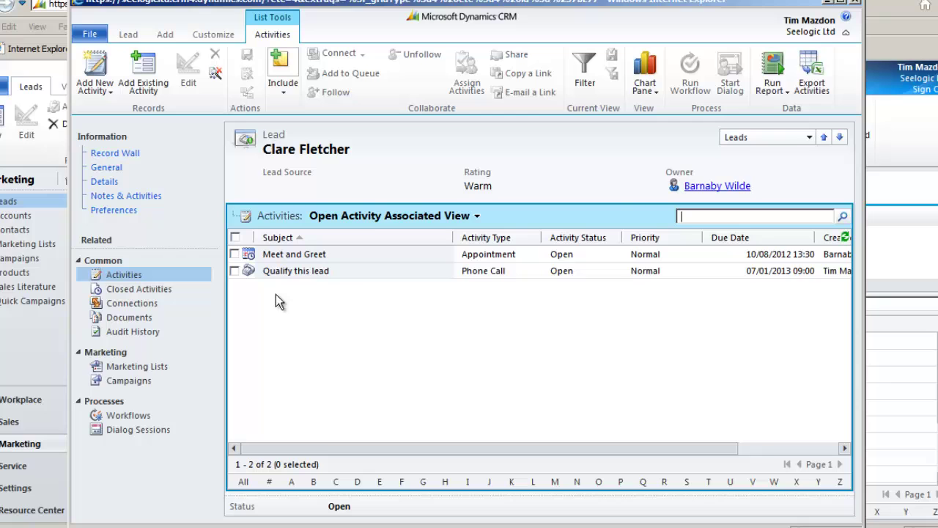
left_click(856, 3)
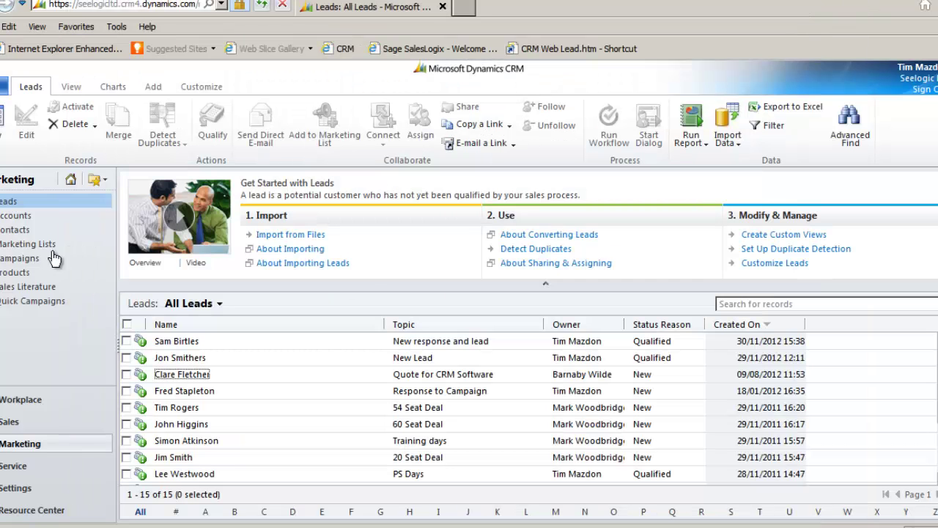
left_click(24, 260)
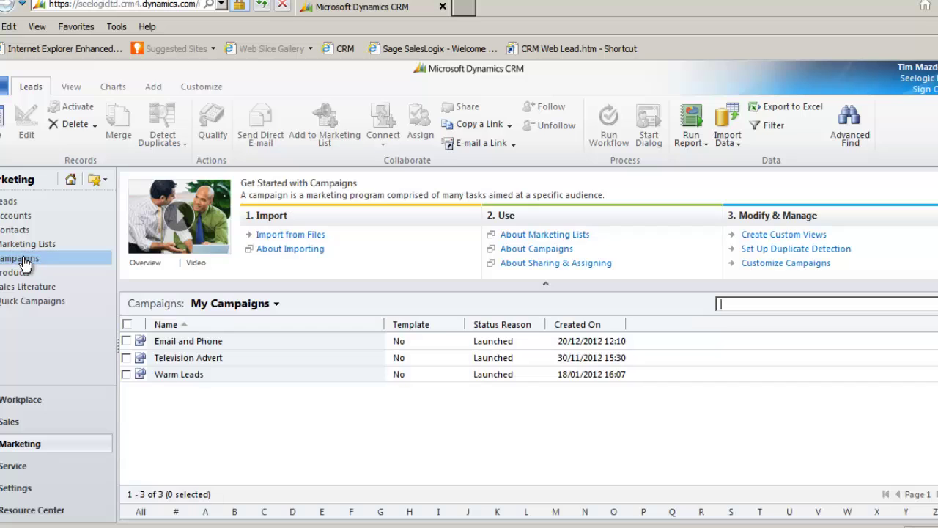